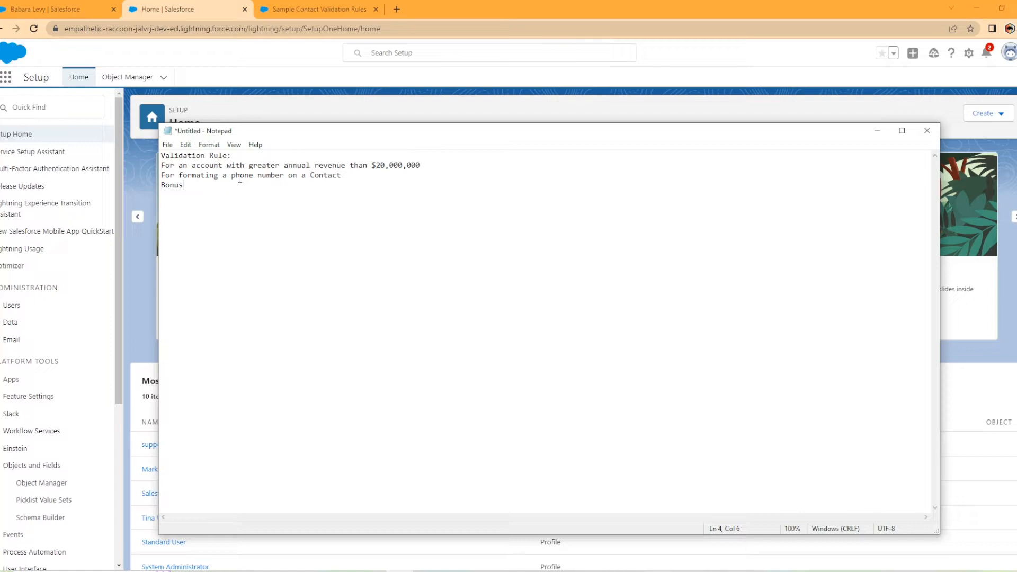
Put the notes window away and open the Account object's Validation Rules in Object Manager
click(924, 112)
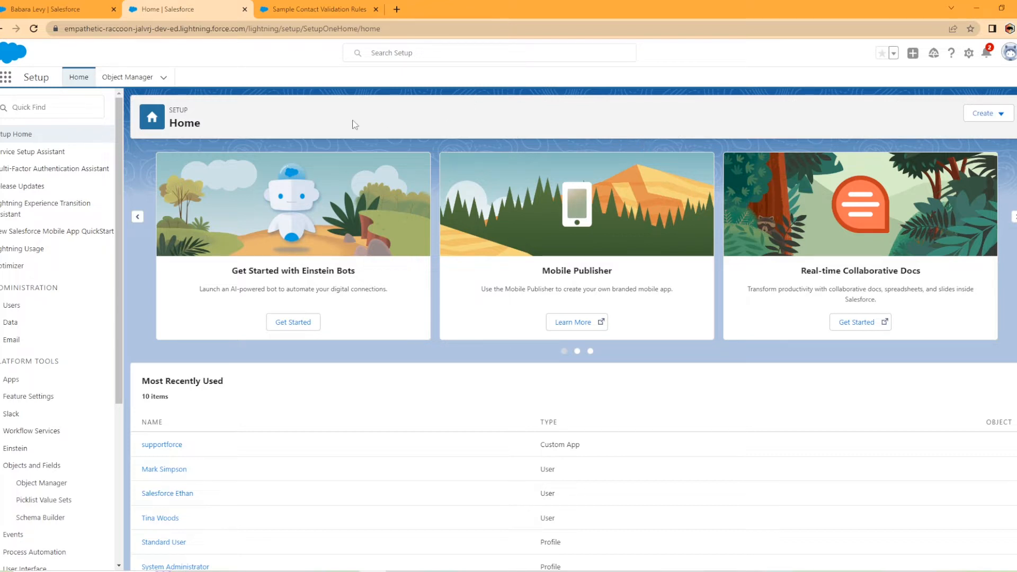
click(132, 82)
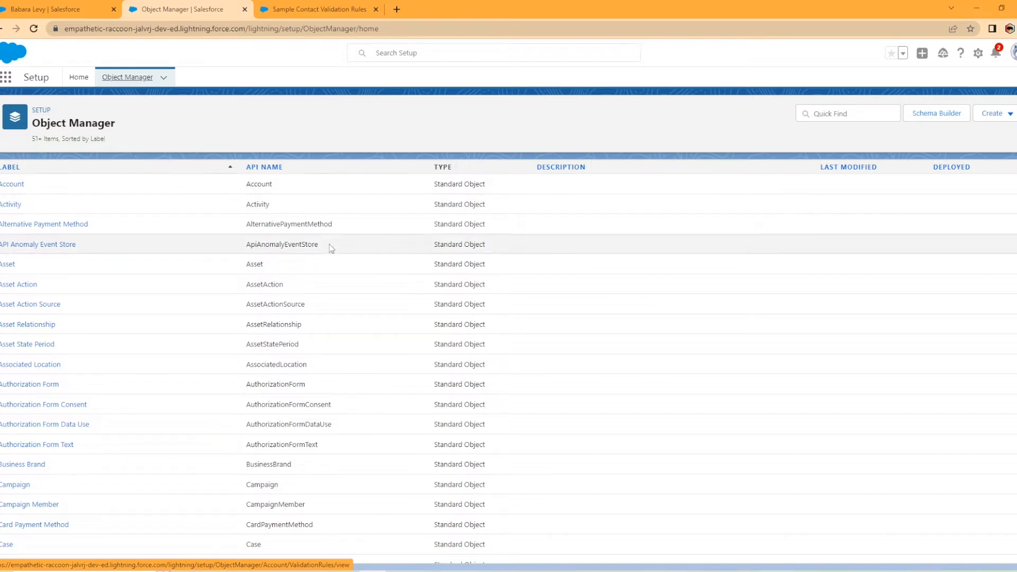
click(12, 186)
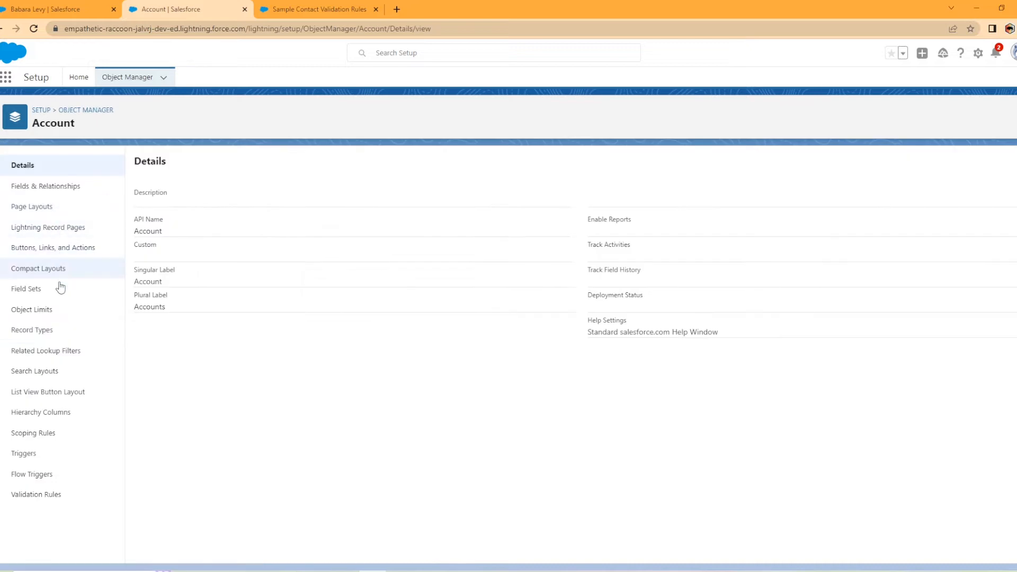
click(88, 504)
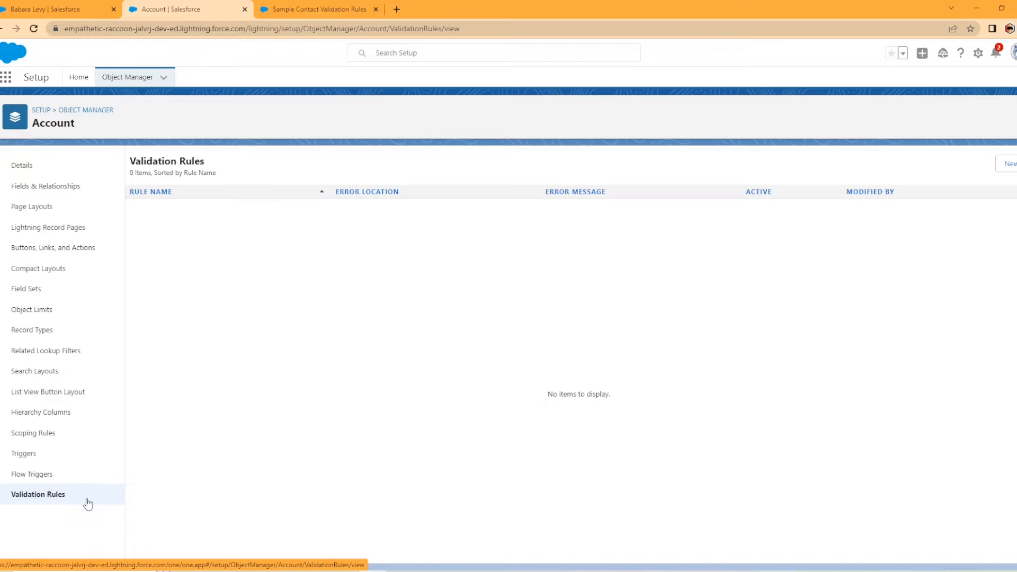
Open the details of the Express Logistics and Transport account record in Sales to examine its Annual Revenue field
click(53, 9)
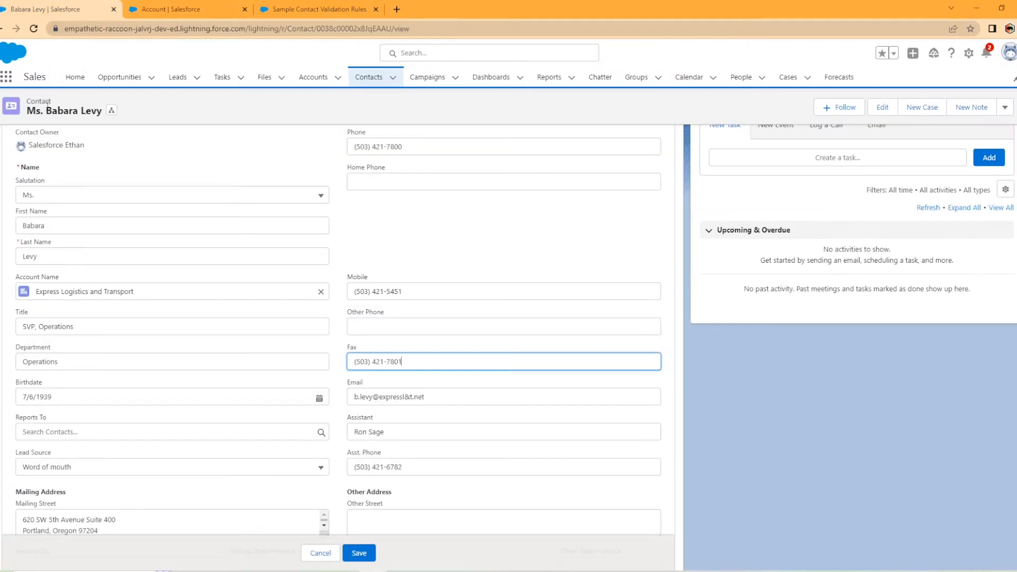
click(313, 77)
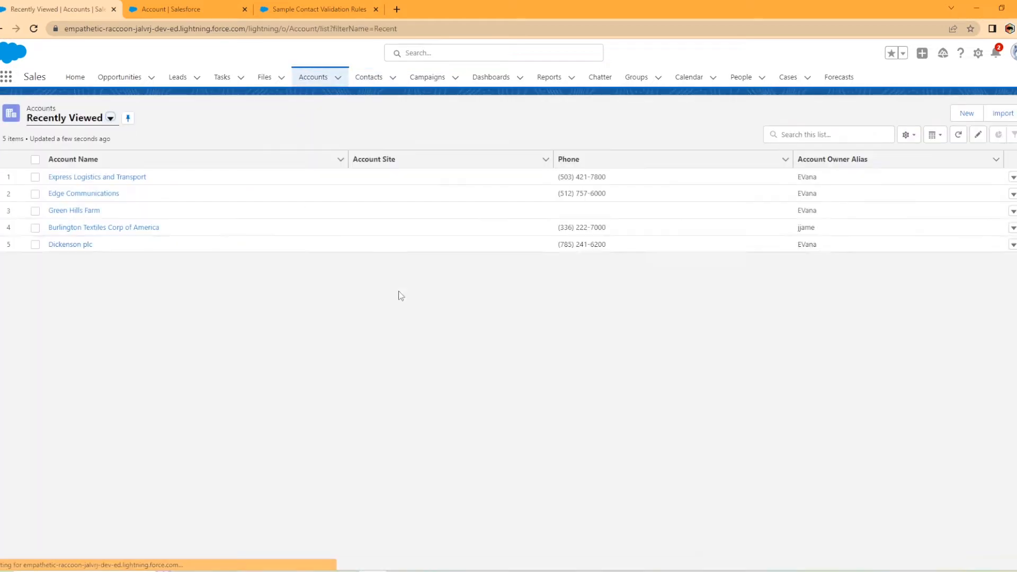
click(133, 178)
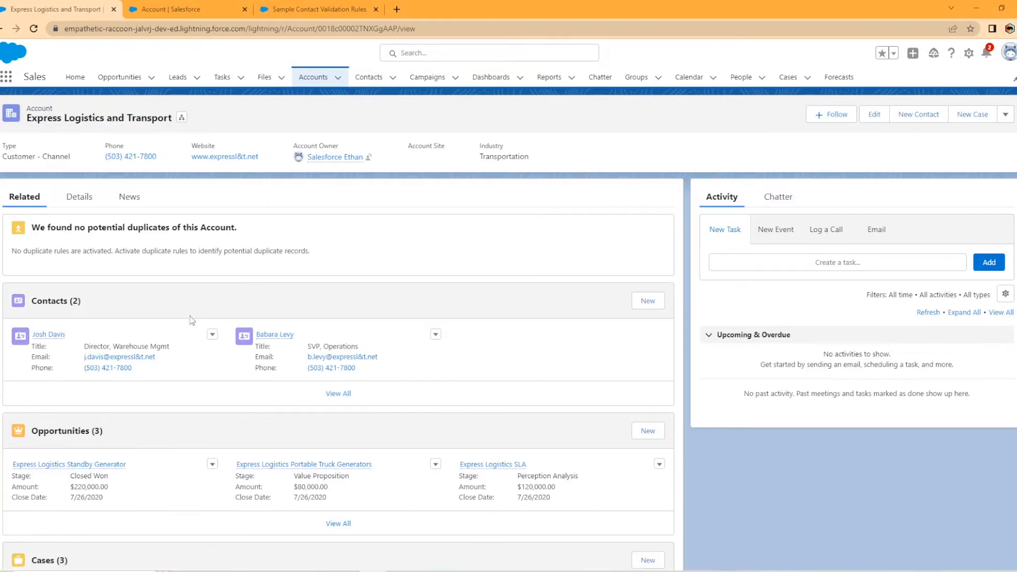
click(80, 196)
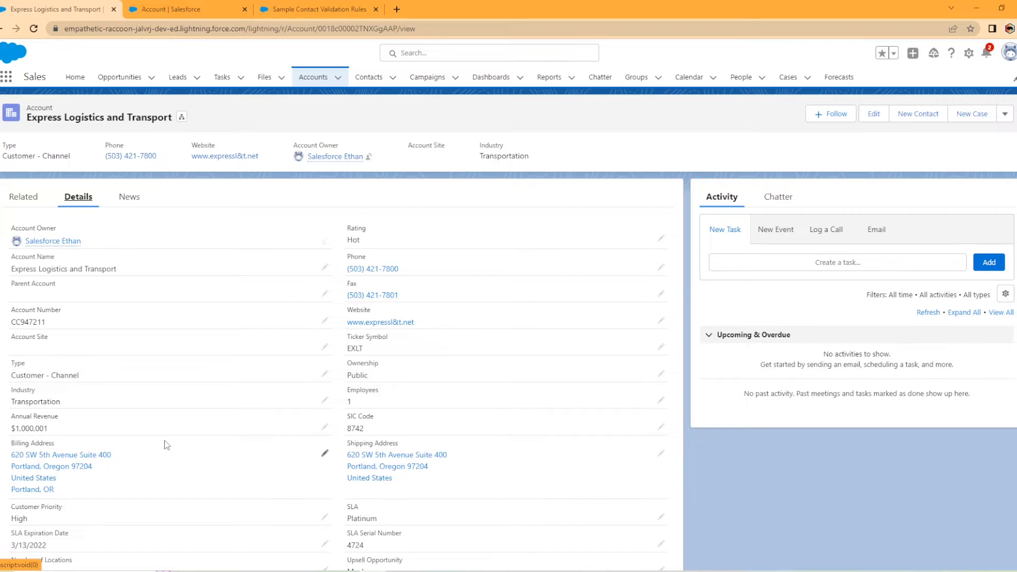
Create a new validation rule on the Account object and name it Greater_Than_$20_Mil
key(ctrl+Tab)
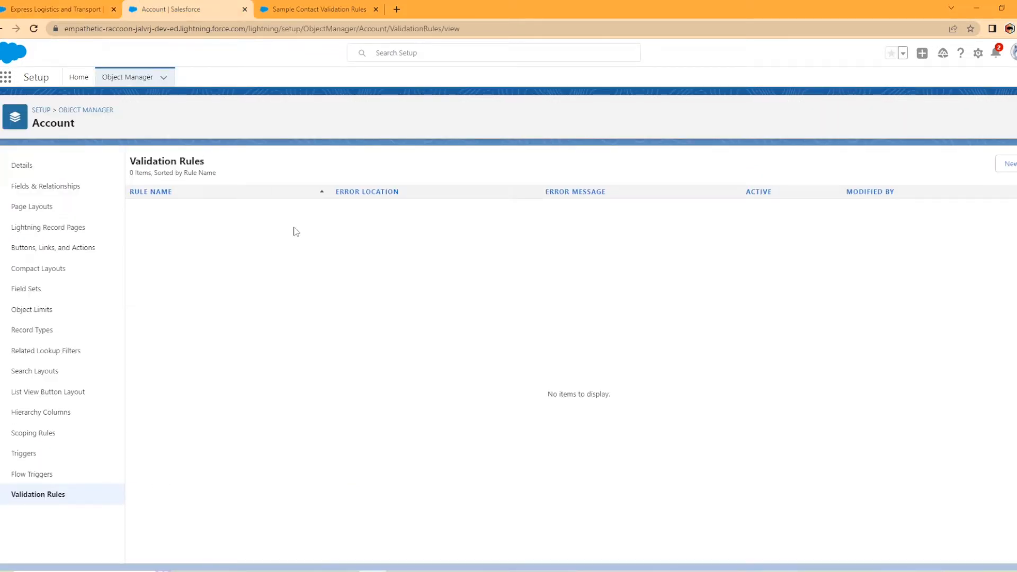
click(1007, 165)
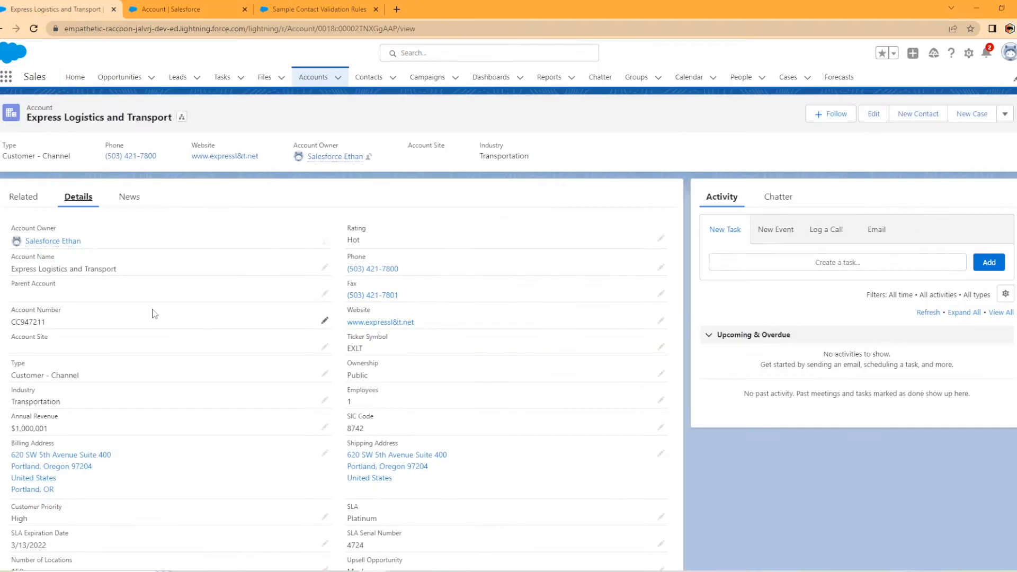
click(206, 9)
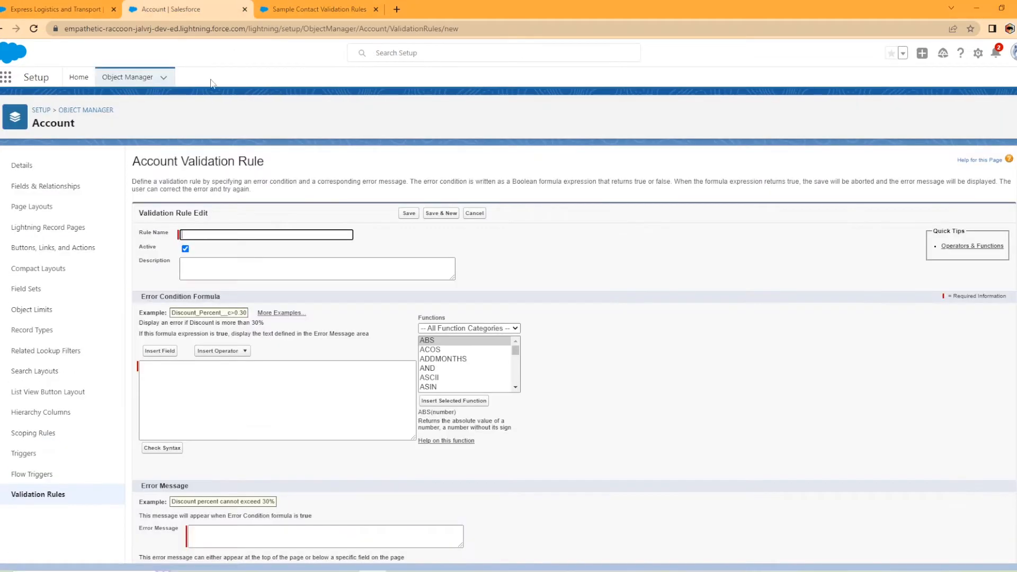
click(271, 235)
text(Great)
text(er t)
text(Than)
text( $20 Mi)
text(l)
click(286, 268)
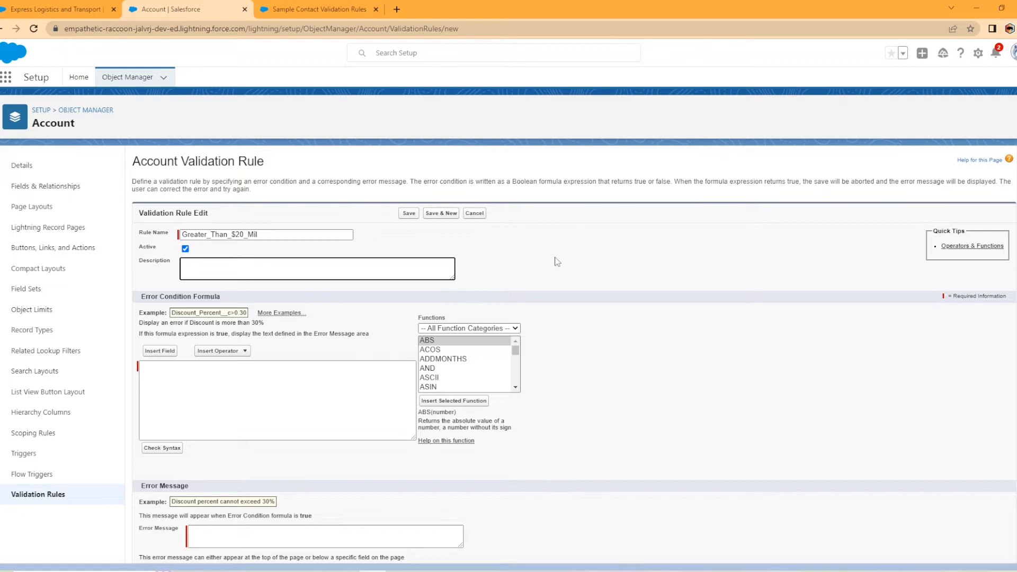
Insert the Account object's Annual Revenue field into the error condition formula
click(243, 371)
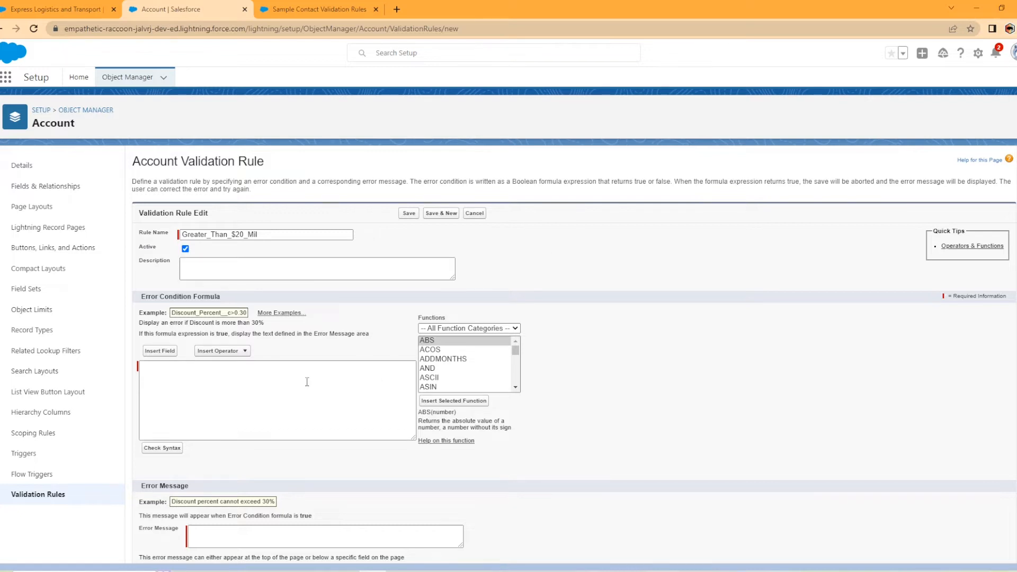
click(244, 371)
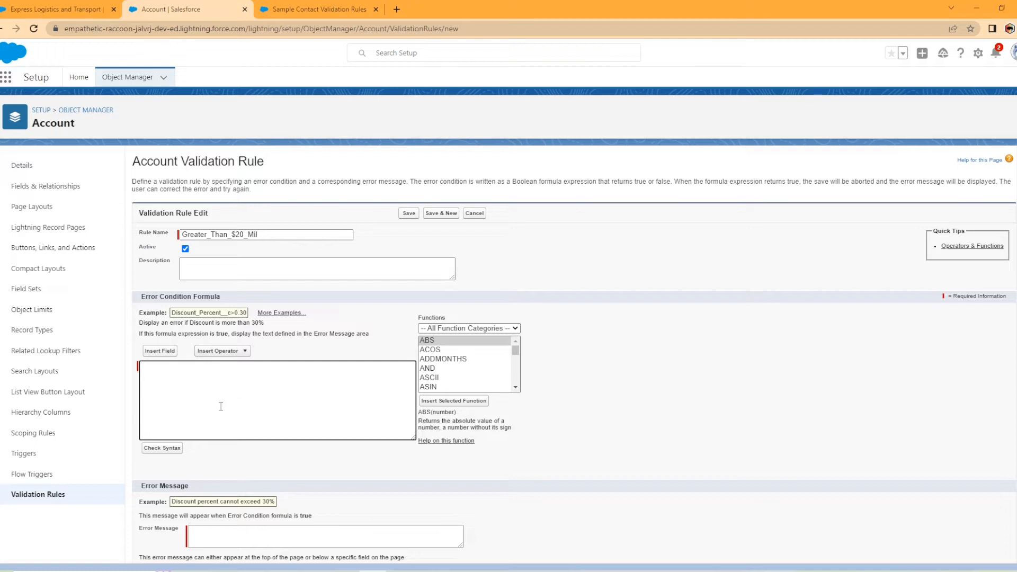
click(160, 351)
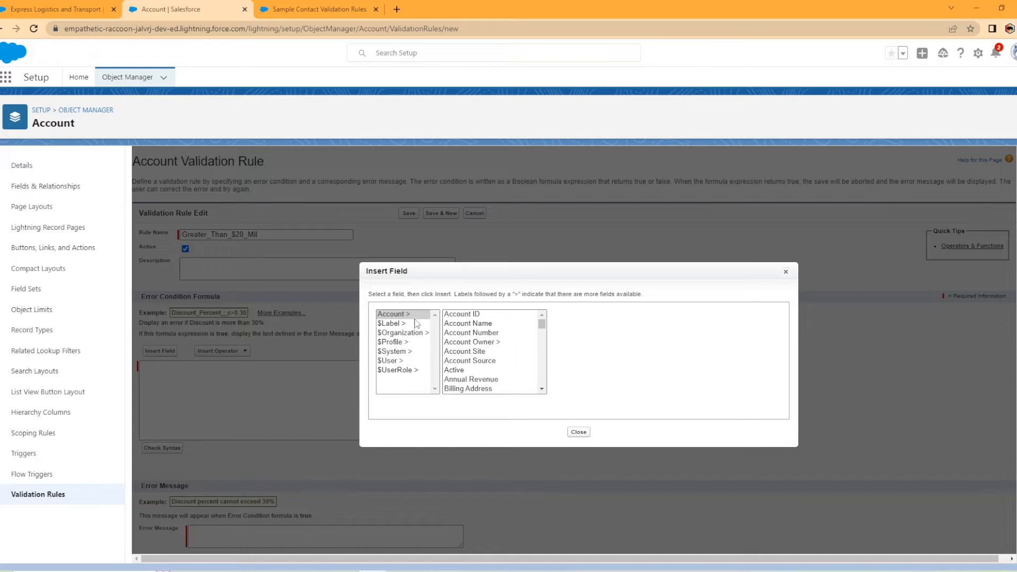
scroll(487, 354, down, 12)
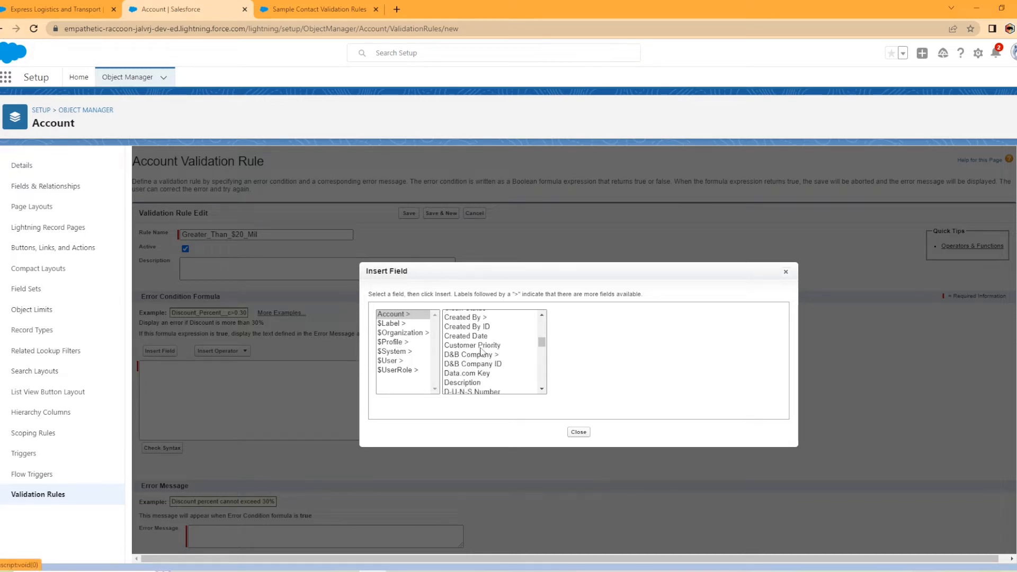
scroll(486, 355, up, 10)
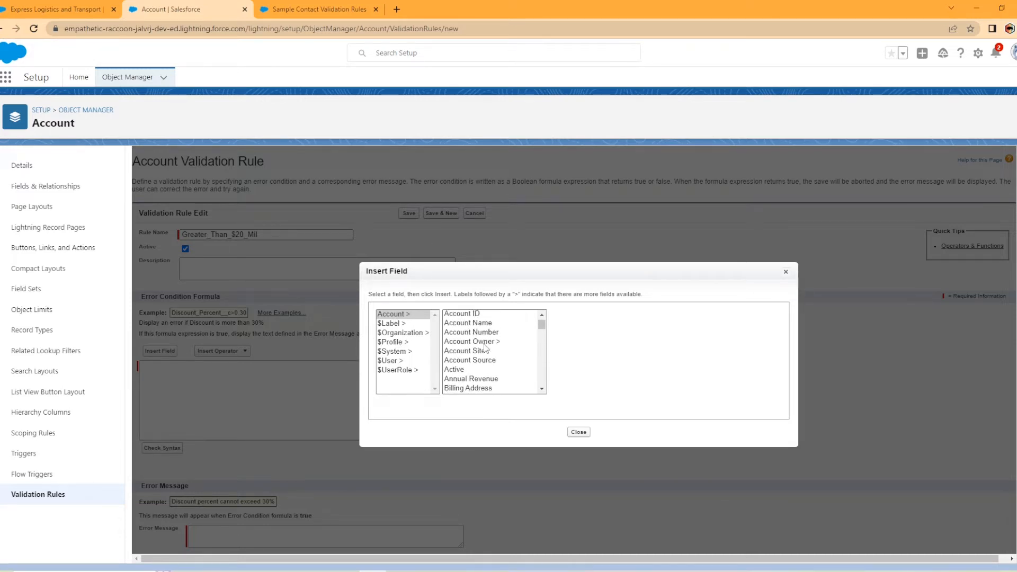
scroll(483, 349, down, 3)
scroll(483, 350, up, 3)
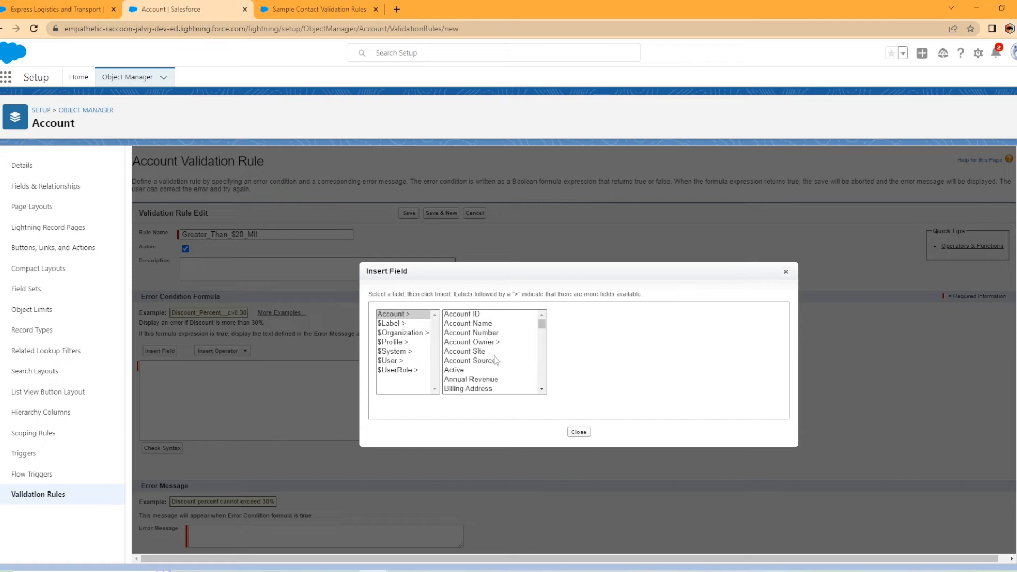
click(491, 380)
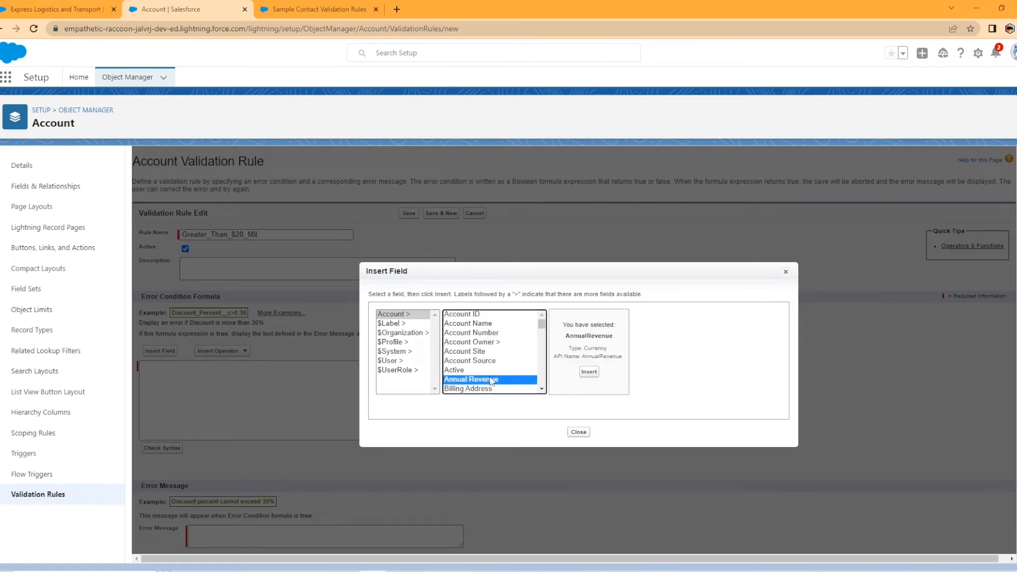
click(589, 372)
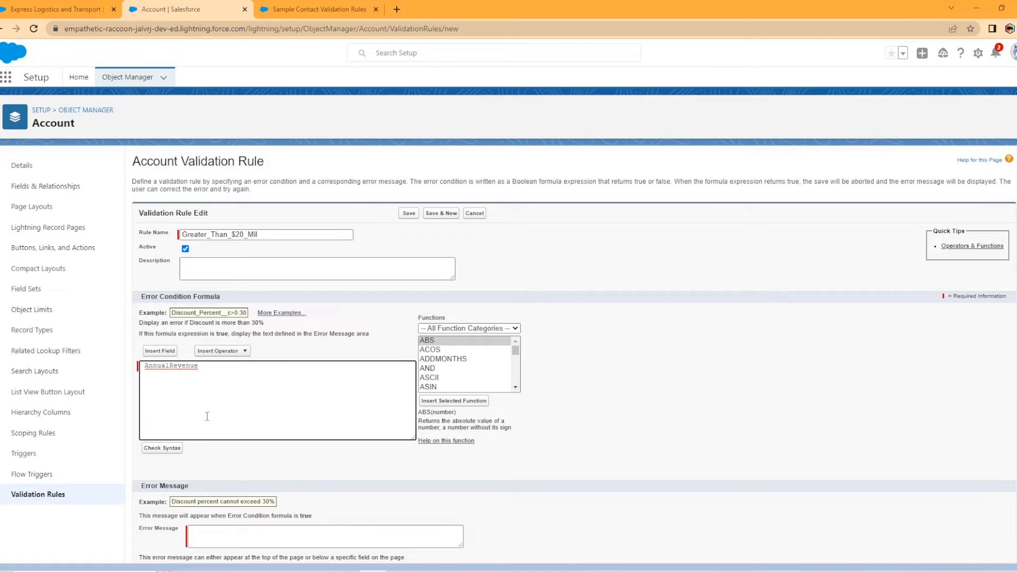
Complete the formula with the Greater Than operator and the value 20,000,000, and check its syntax
click(245, 354)
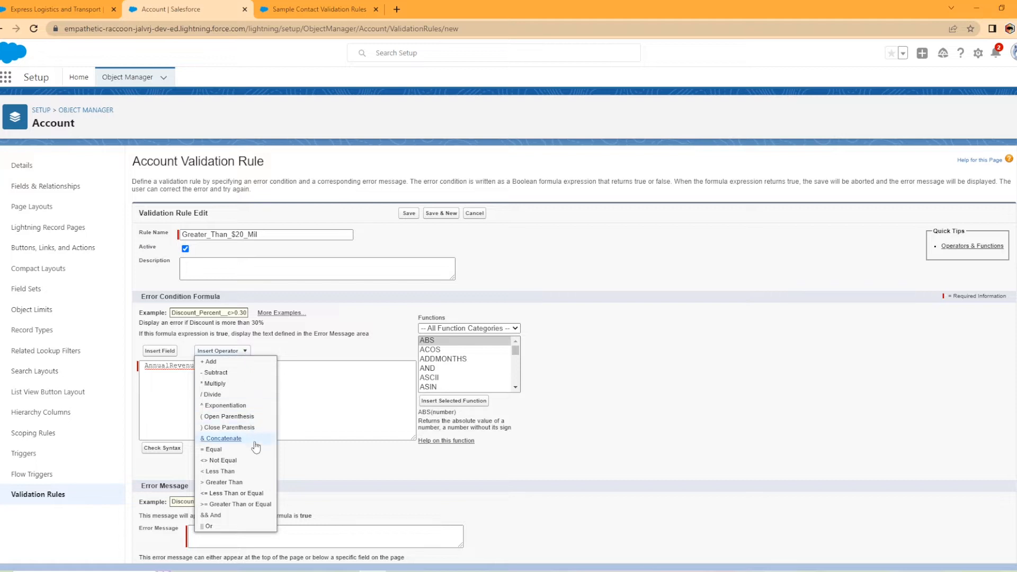
click(235, 483)
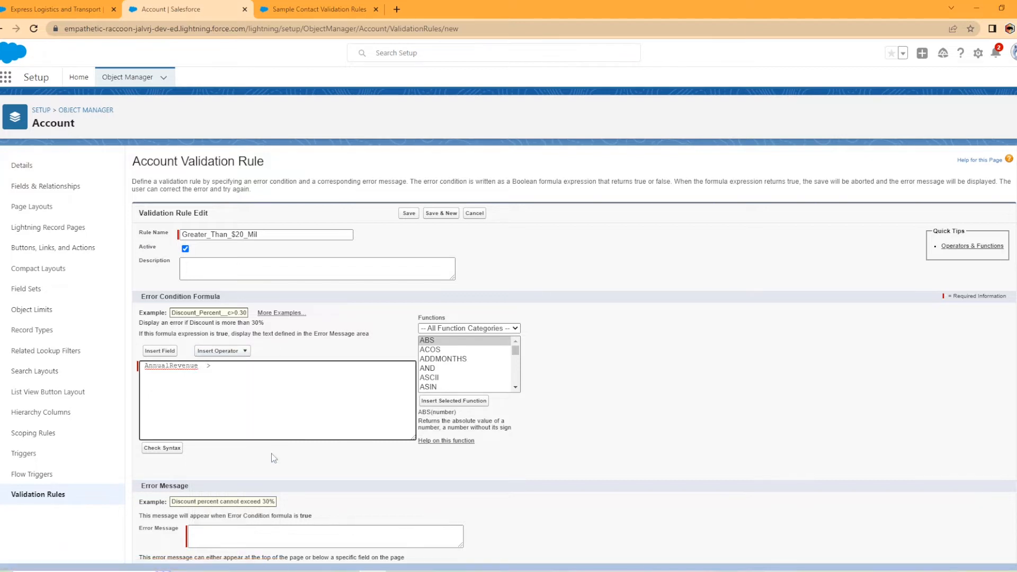
click(245, 354)
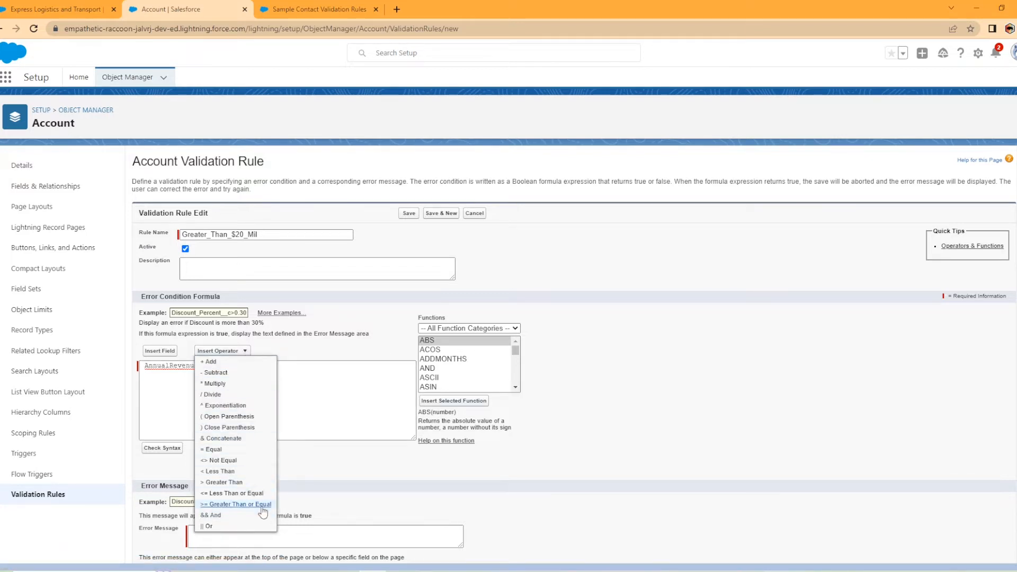
click(316, 391)
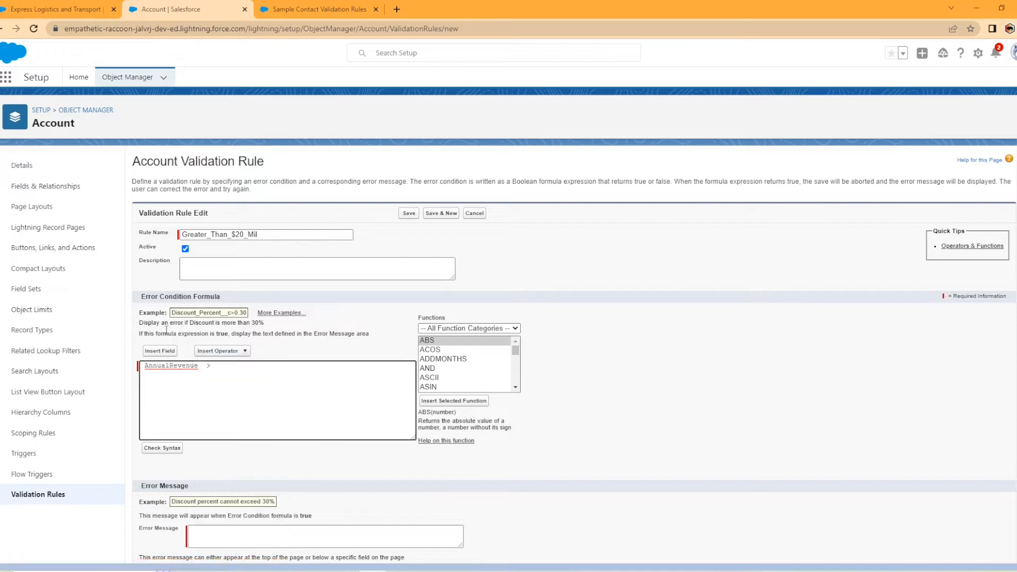
click(106, 8)
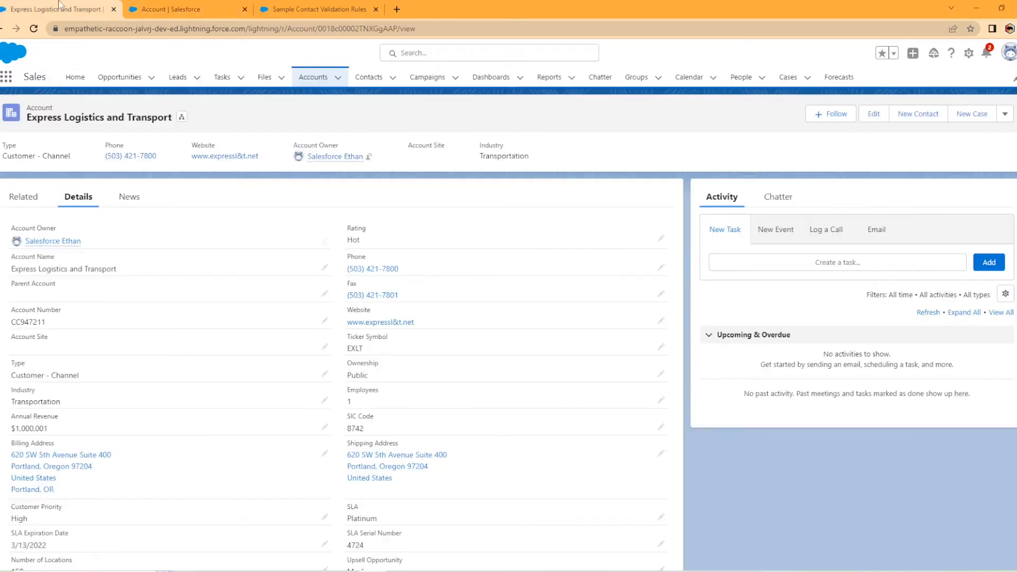
click(166, 7)
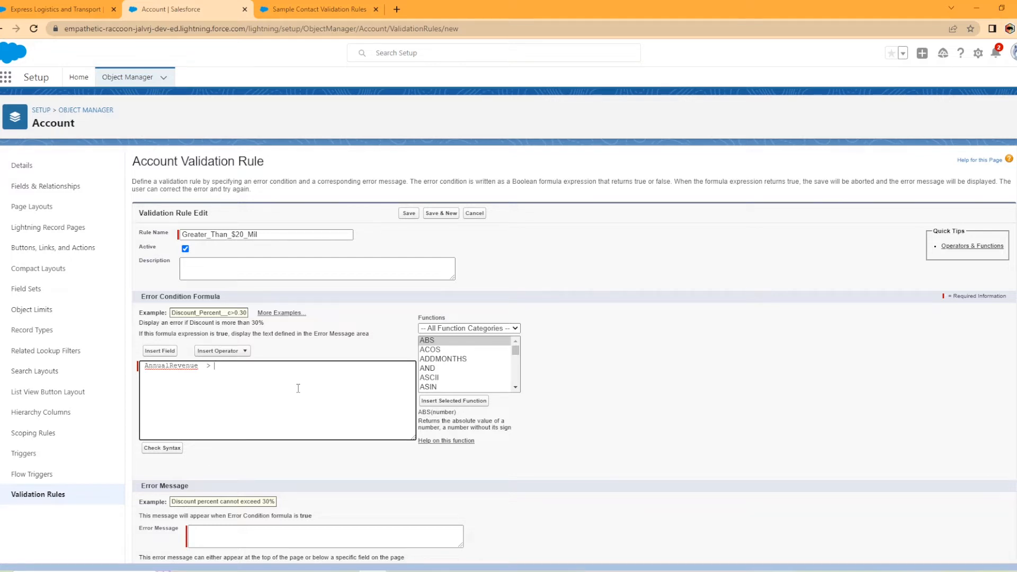
text(20,000,000)
click(176, 449)
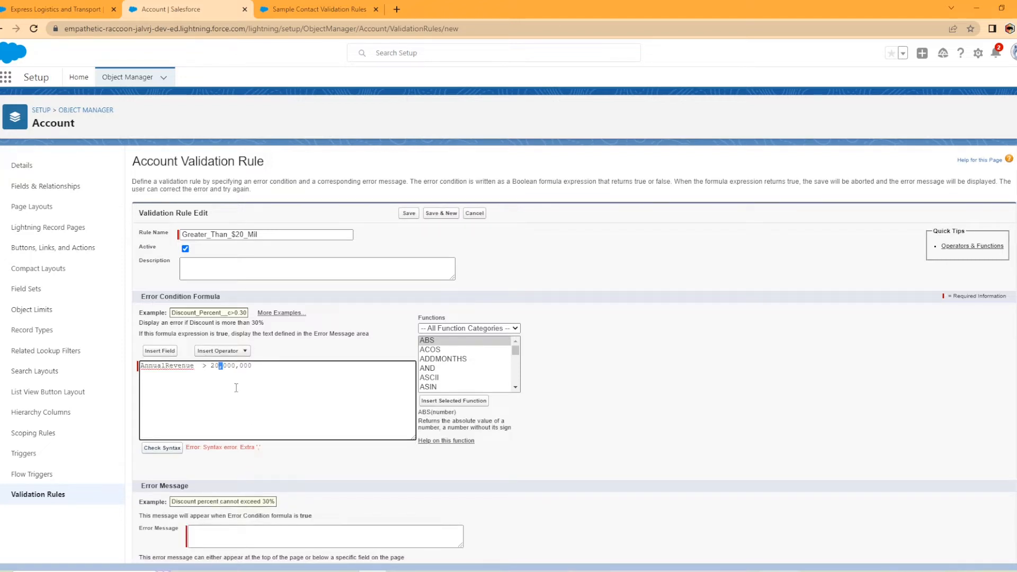
Remove the commas so the formula reads AnnualRevenue > 20000000, and check the syntax again
key(BackSpace)
click(237, 367)
key(BackSpace)
click(211, 365)
text($)
key(BackSpace)
click(174, 449)
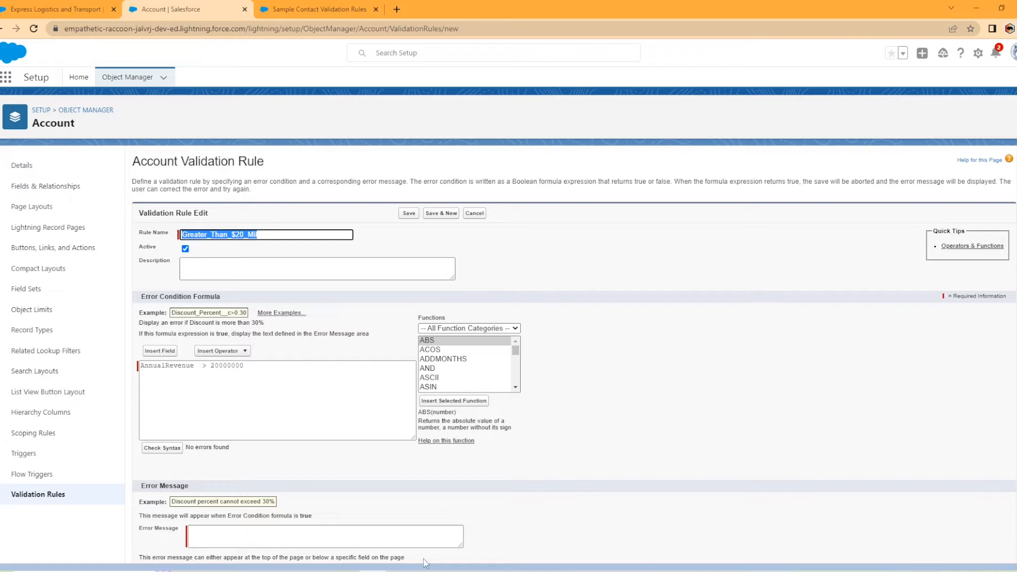
Enter "Please create a high priority account" as the rule's error message
scroll(240, 476, down, 1)
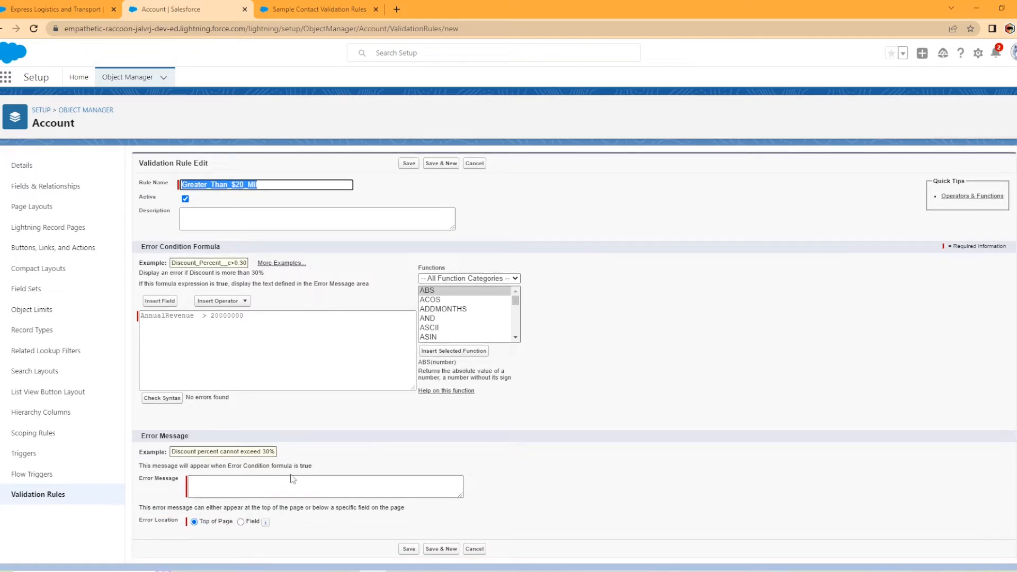
click(250, 479)
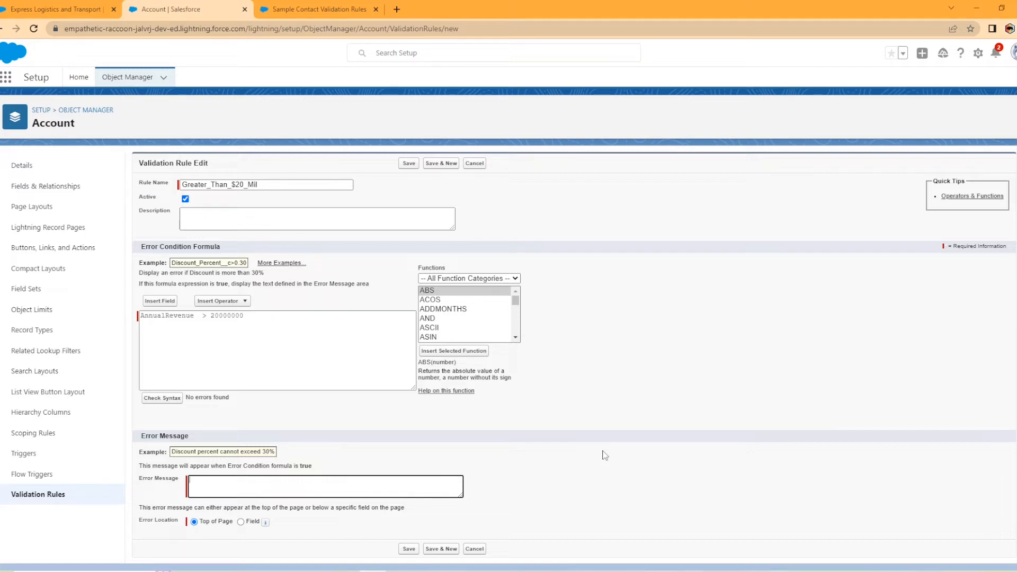
text(Please create a high priority account)
Set the error location to the Annual Revenue field and try to save the validation rule
click(241, 523)
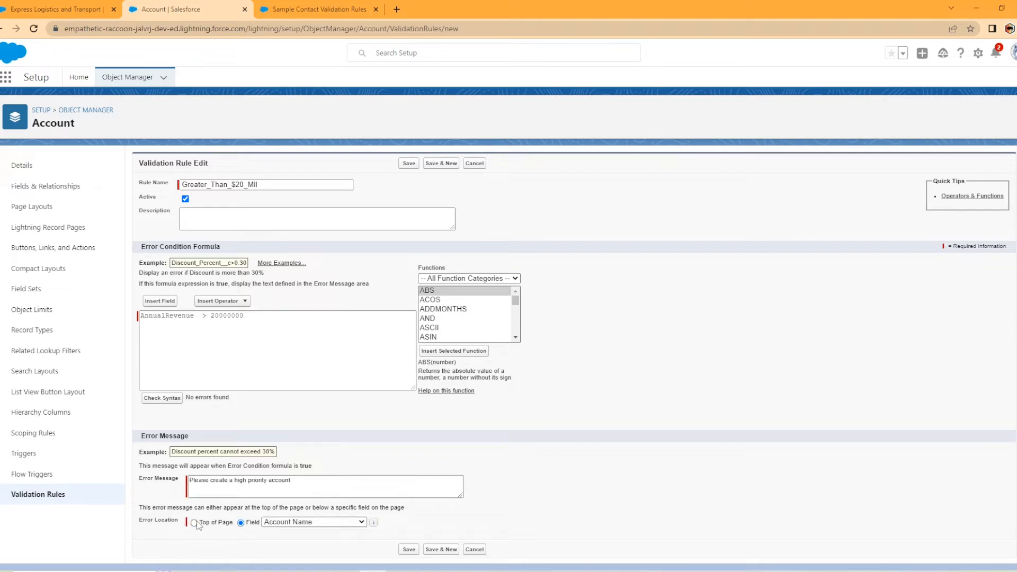
click(305, 524)
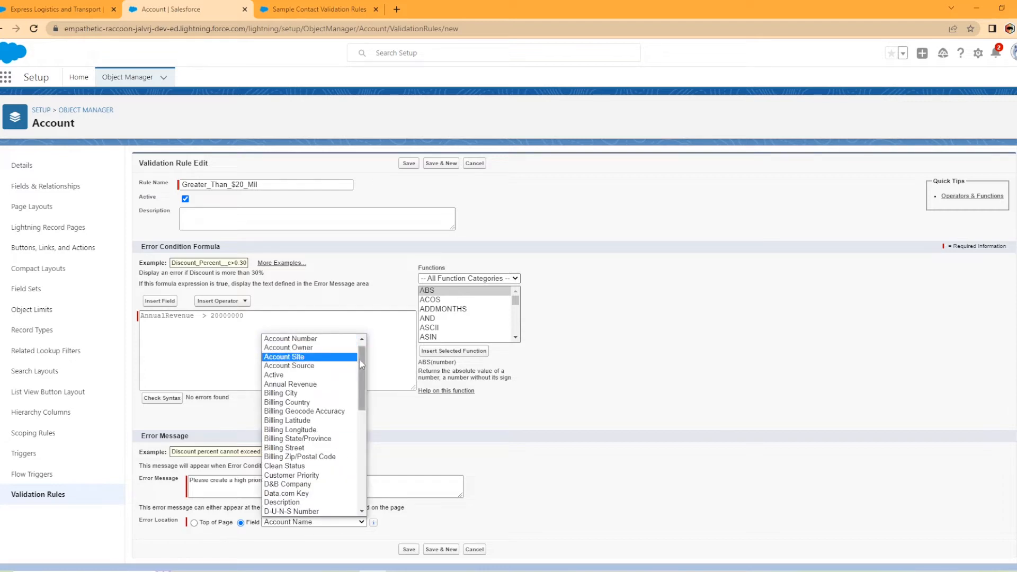
click(307, 384)
click(408, 549)
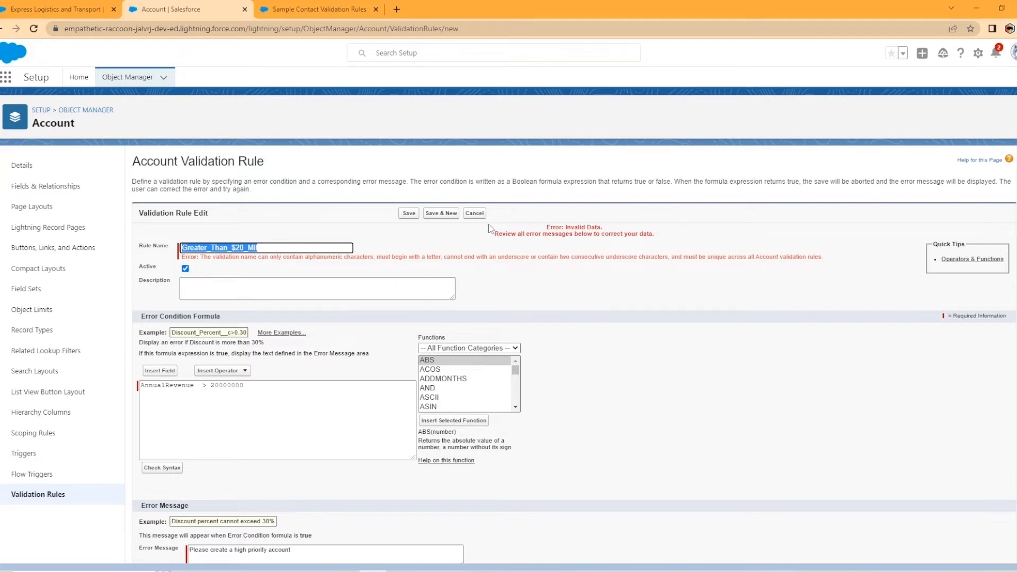
Change the rule name to Greater_Than_20_Mil and save the validation rule
click(233, 246)
key(BackSpace)
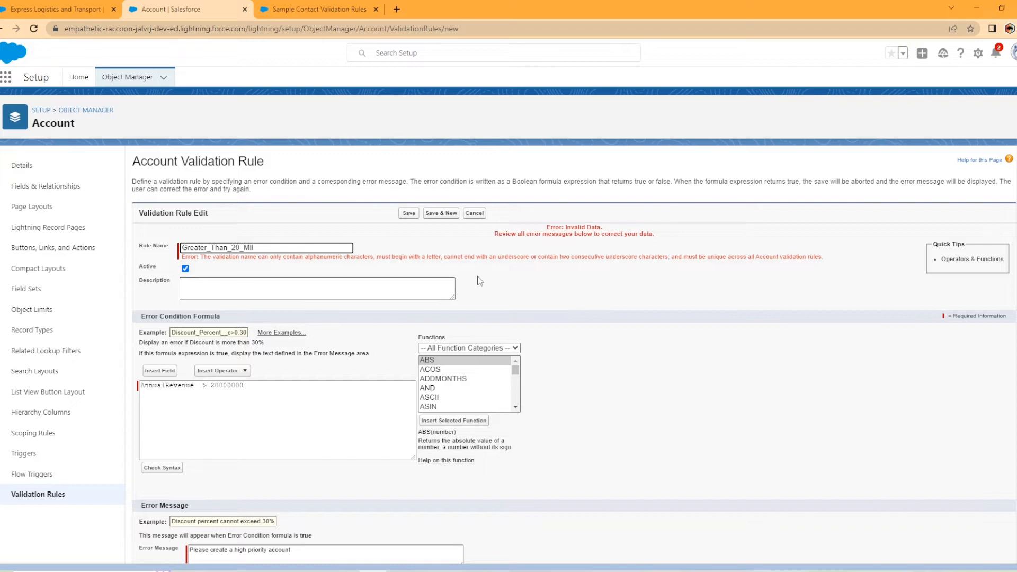
click(409, 213)
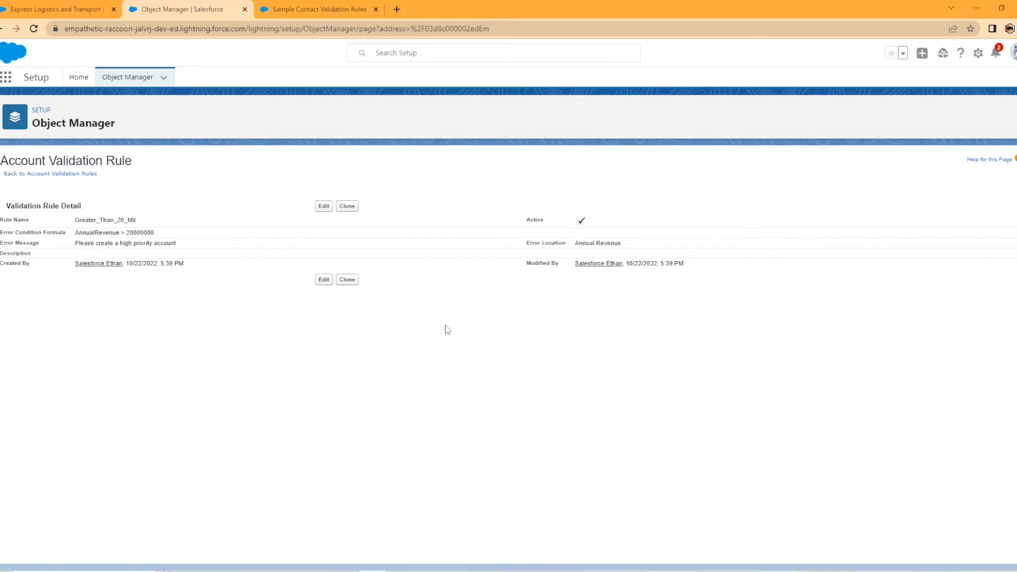
Set the Annual Revenue of the Express Logistics and Transport account to 20,000,000 and save the record
click(61, 6)
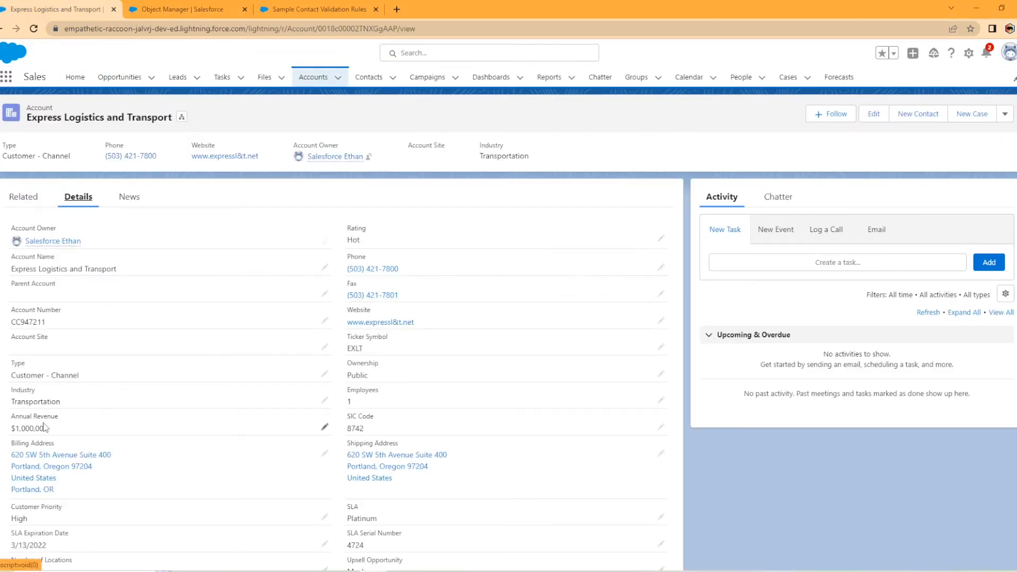
click(324, 427)
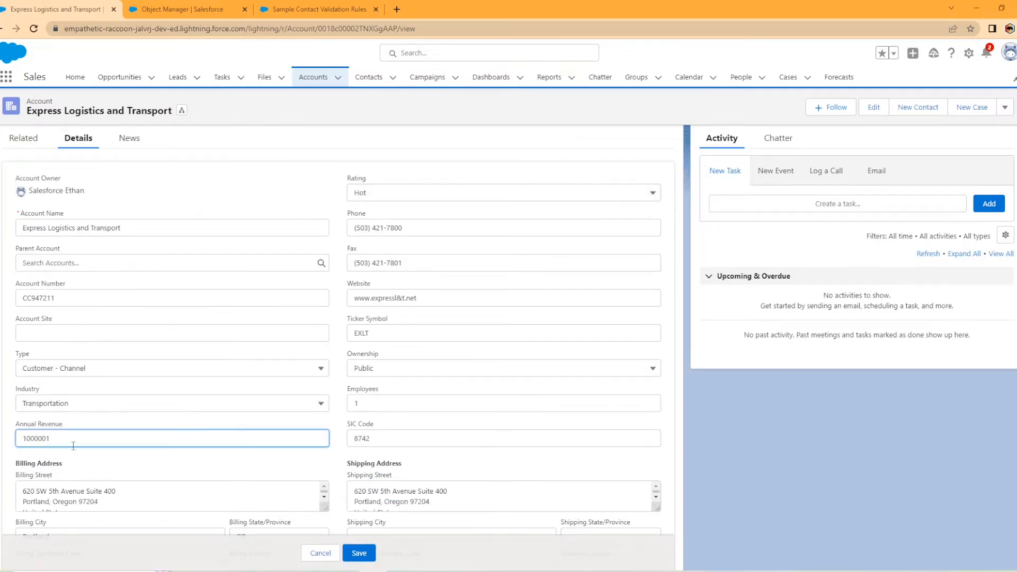
drag(73, 441, 4, 438)
text(20,000,0)
text(00)
click(367, 559)
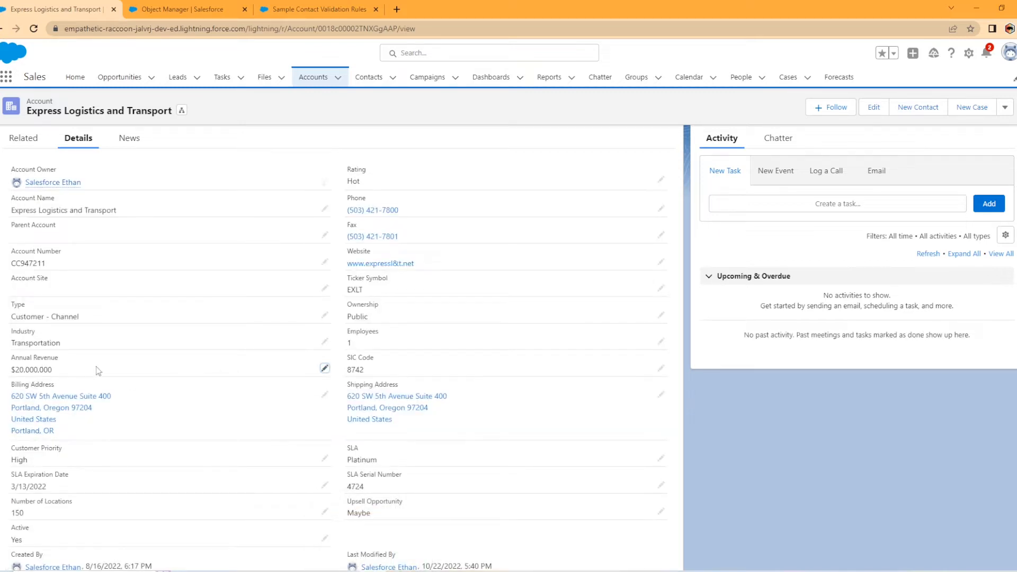
Edit the account's Annual Revenue again and try to save it to test the validation rule
click(324, 367)
key(BackSpace)
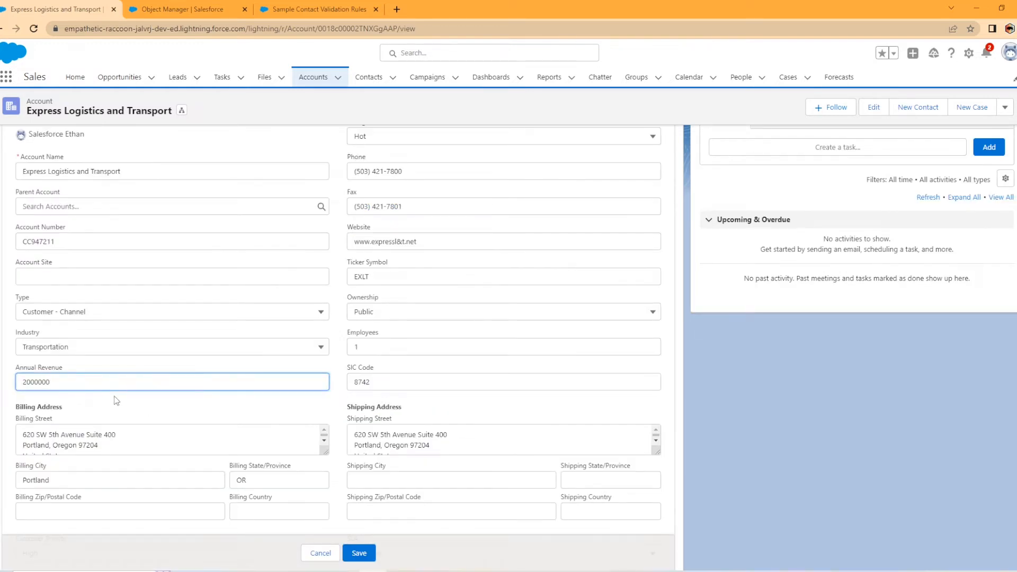
click(359, 554)
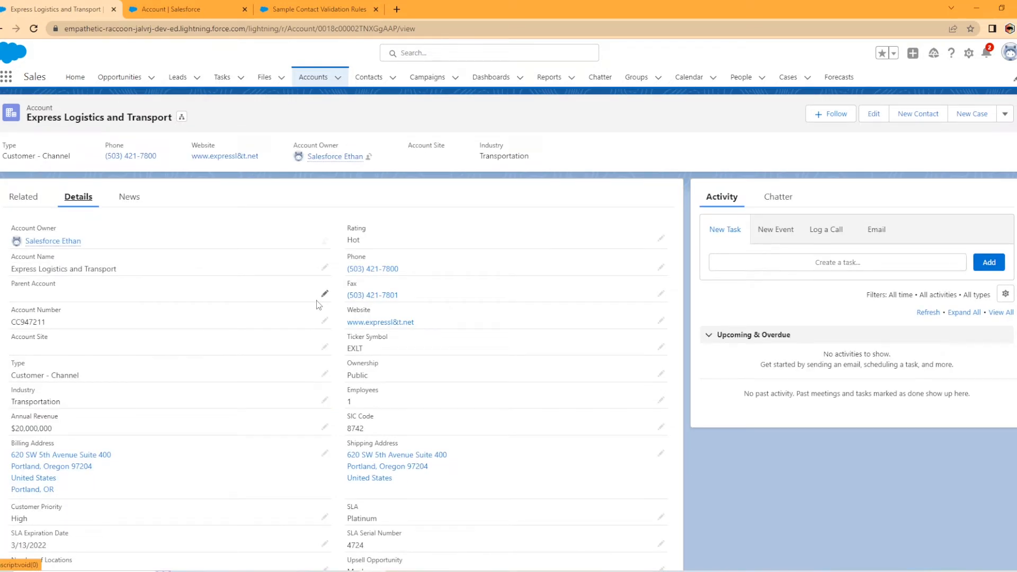
Find the Contact object in the setup's Object Manager and start a new validation rule for it
click(197, 5)
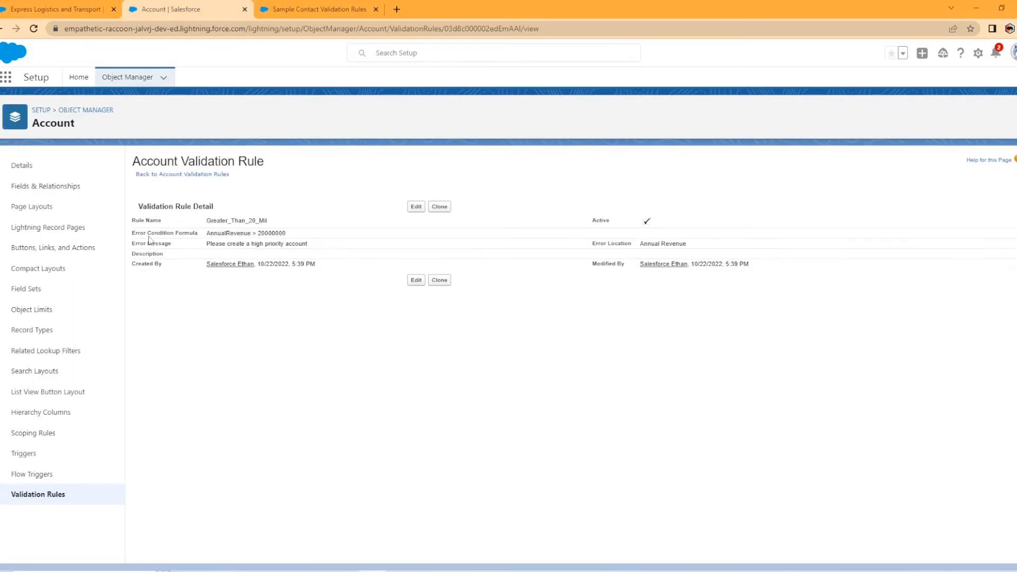
click(127, 76)
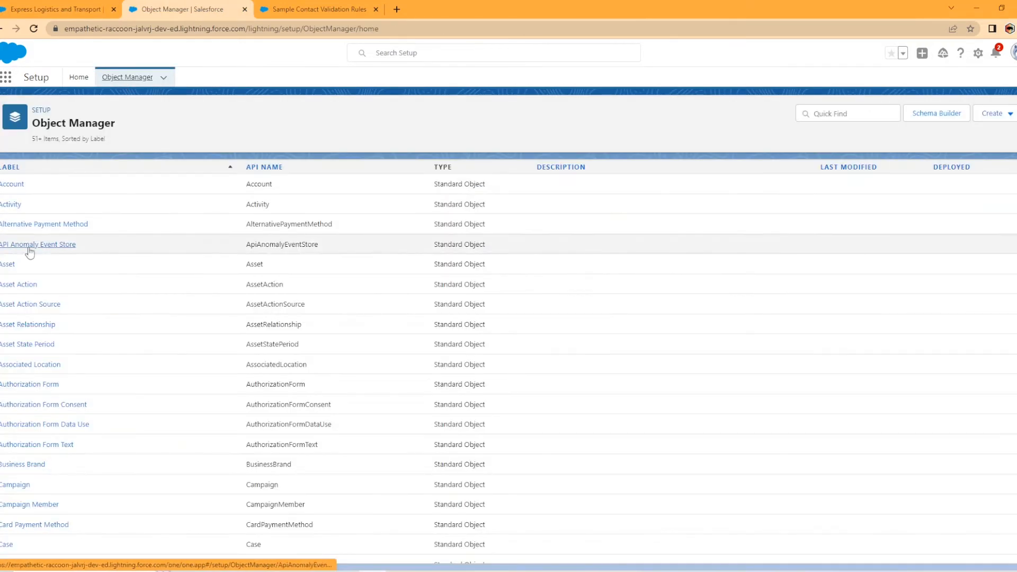
click(839, 112)
text(co)
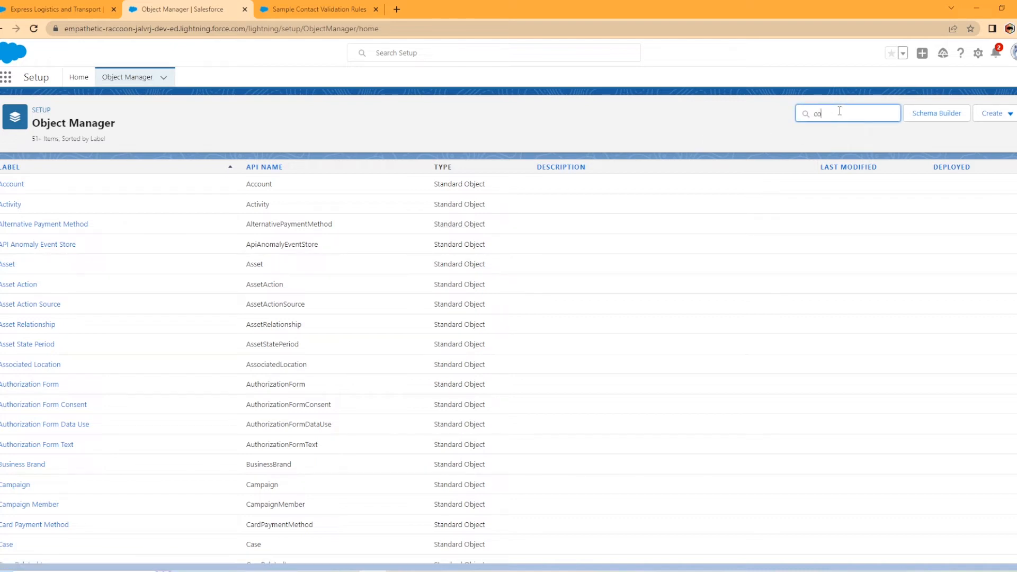
text(n)
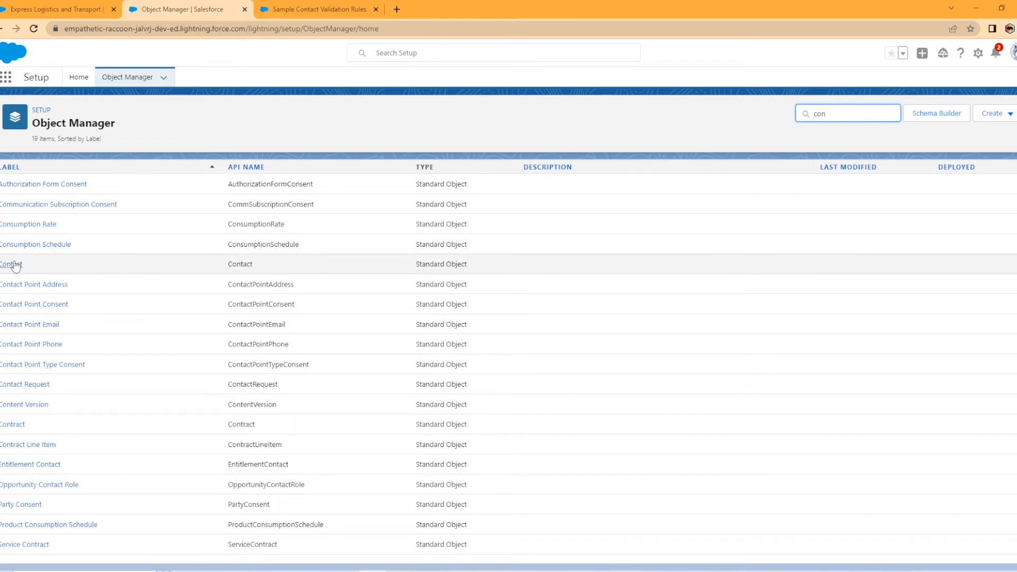
click(12, 264)
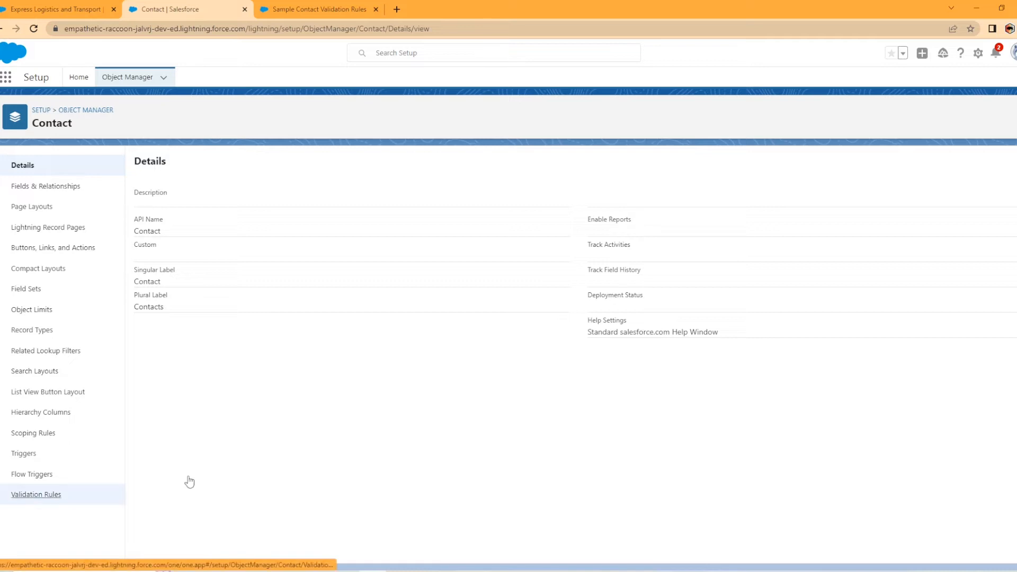
click(1004, 164)
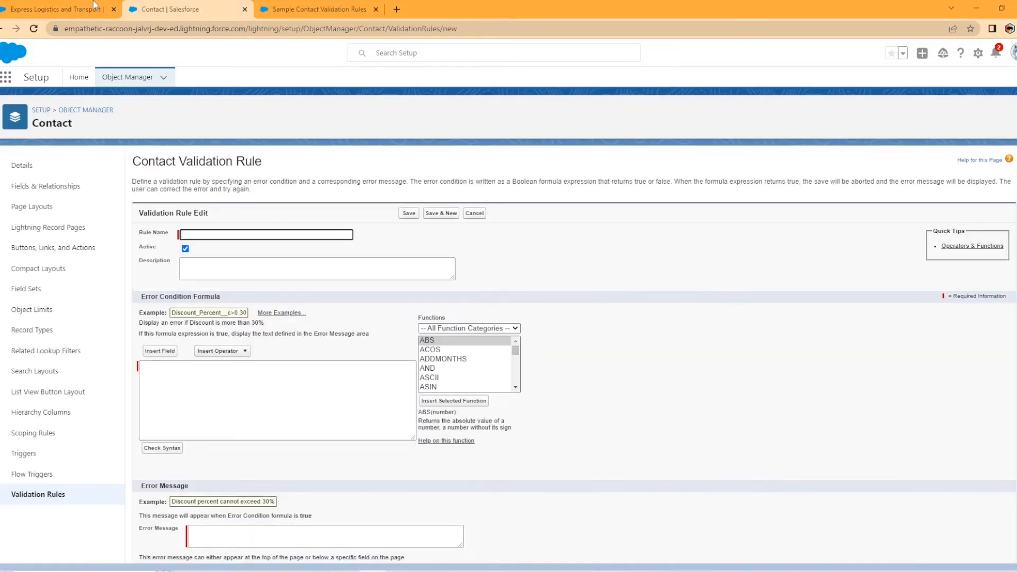
Remove the last digit of the Phone number on the Express Logistics and Transport contact and save the record
click(94, 4)
click(367, 75)
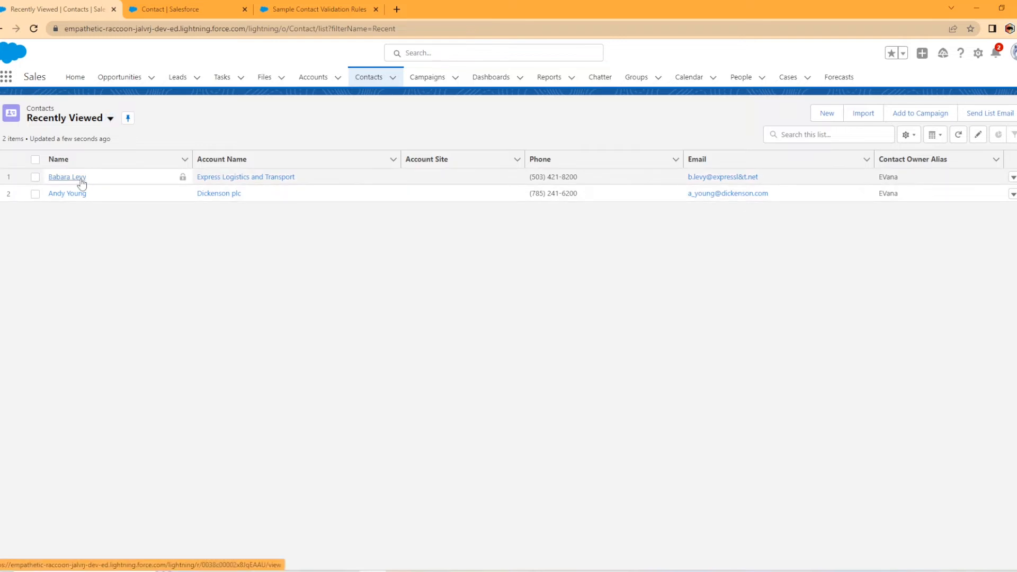
click(77, 177)
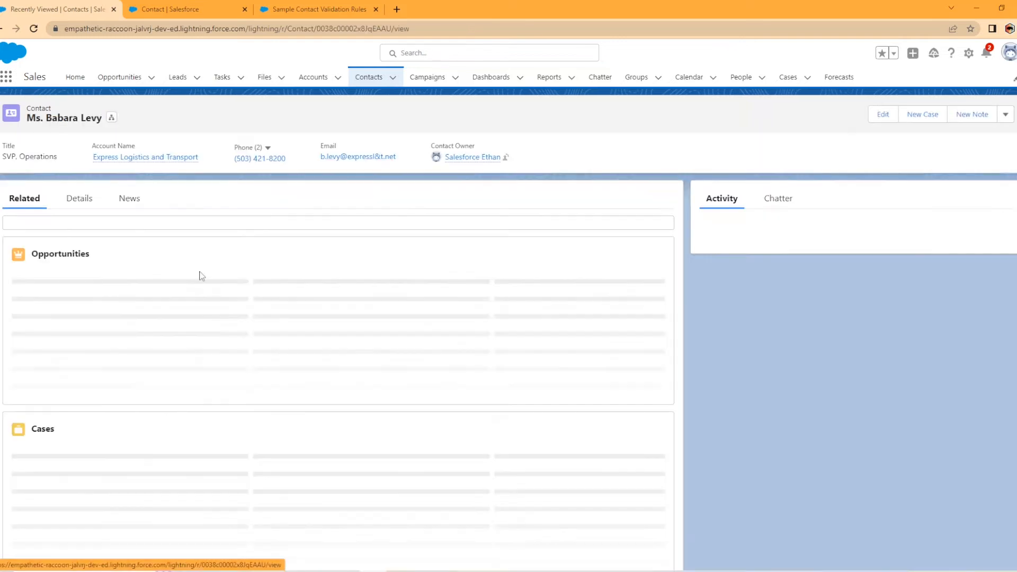
click(80, 197)
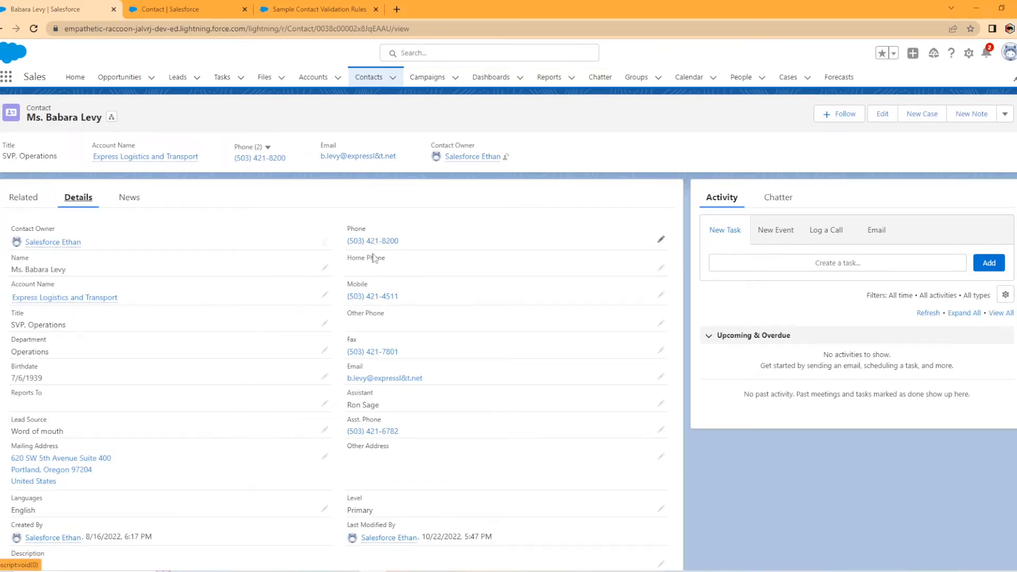
click(660, 239)
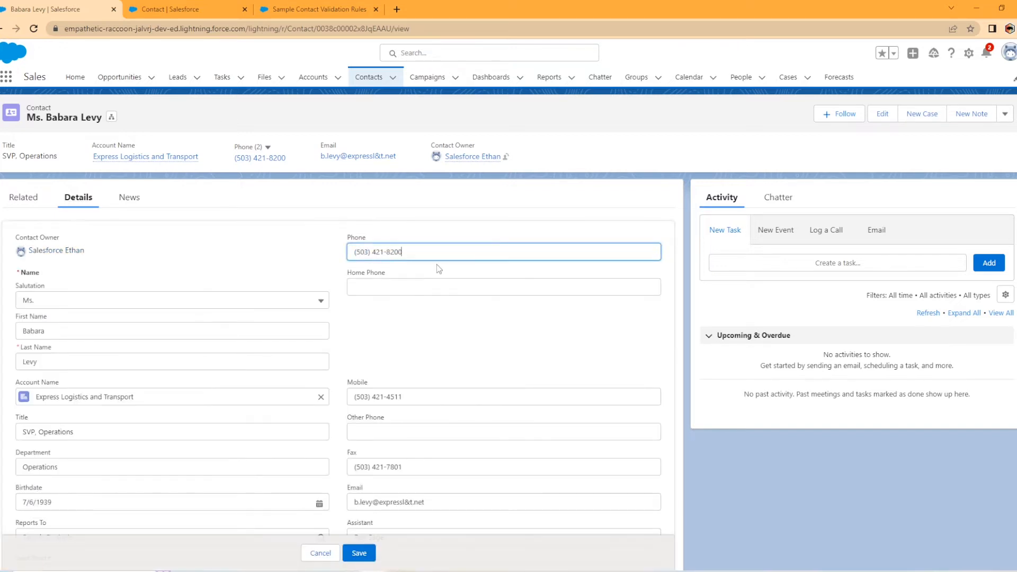
key(BackSpace)
click(359, 553)
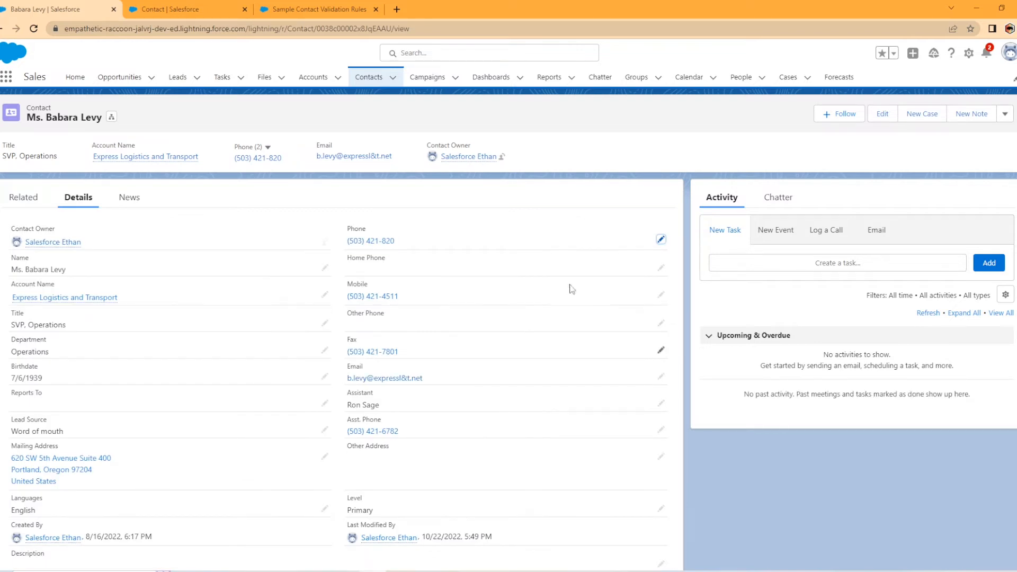
Name the new contact validation rule Contact_Phone_Number and filter the formula functions to the Advanced category
click(165, 5)
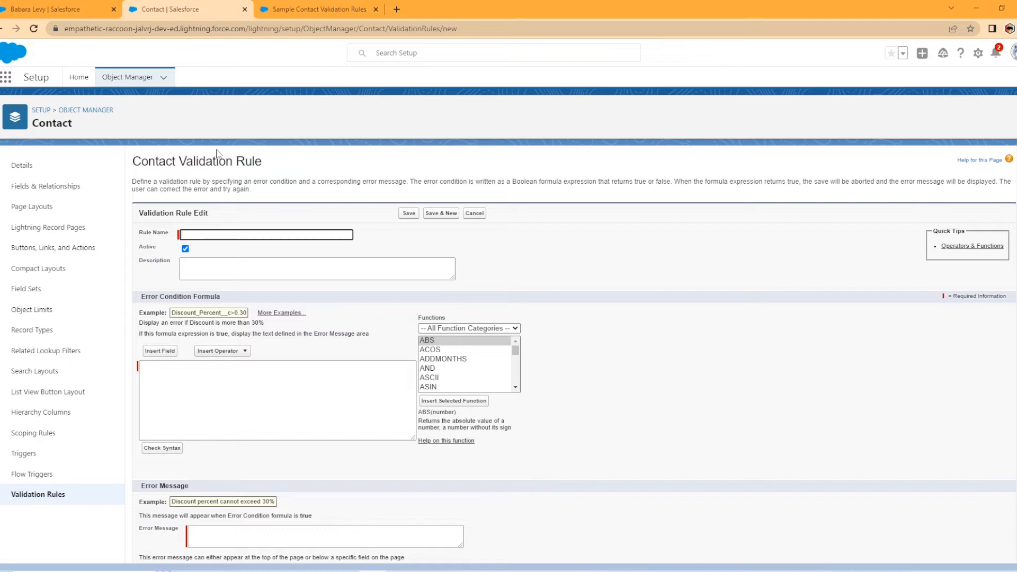
text(Contact Phone Number)
click(200, 375)
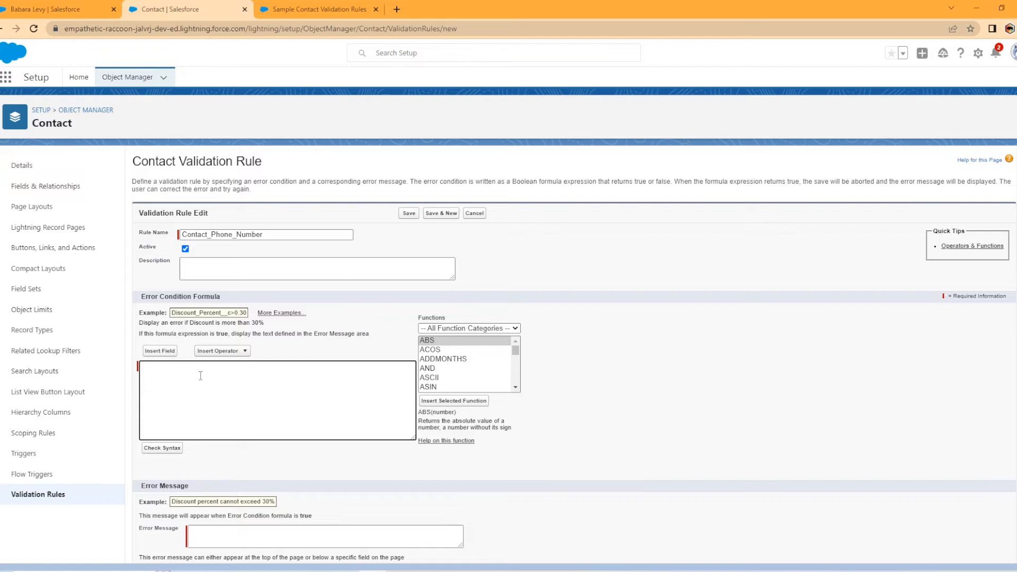
click(513, 328)
click(468, 384)
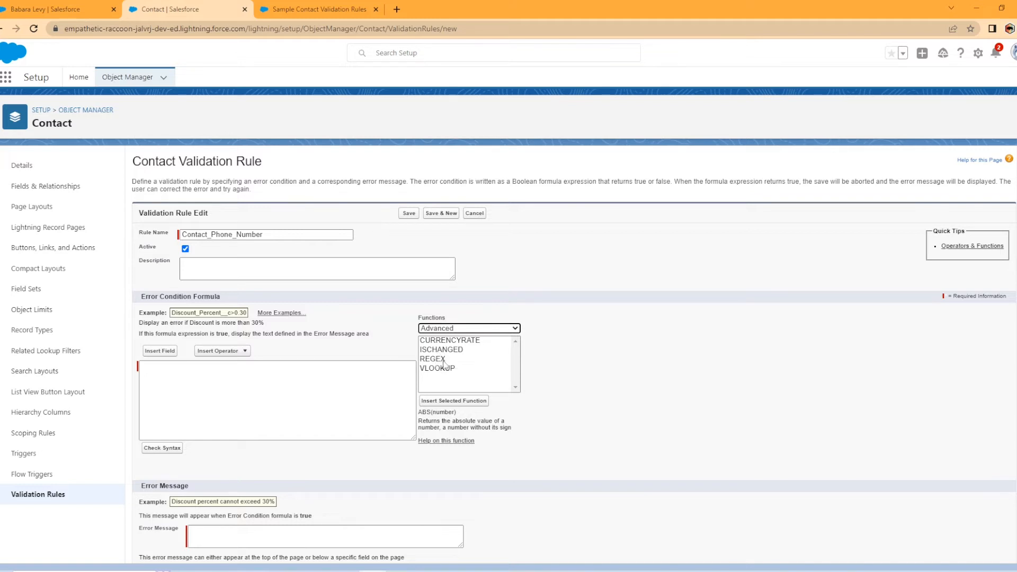
Copy the ten-digit US phone formula NOT(REGEX(Phone, "\\D*?(\\d\\D*?){10}")) from the Salesforce Help article into the rule's error condition formula
click(304, 9)
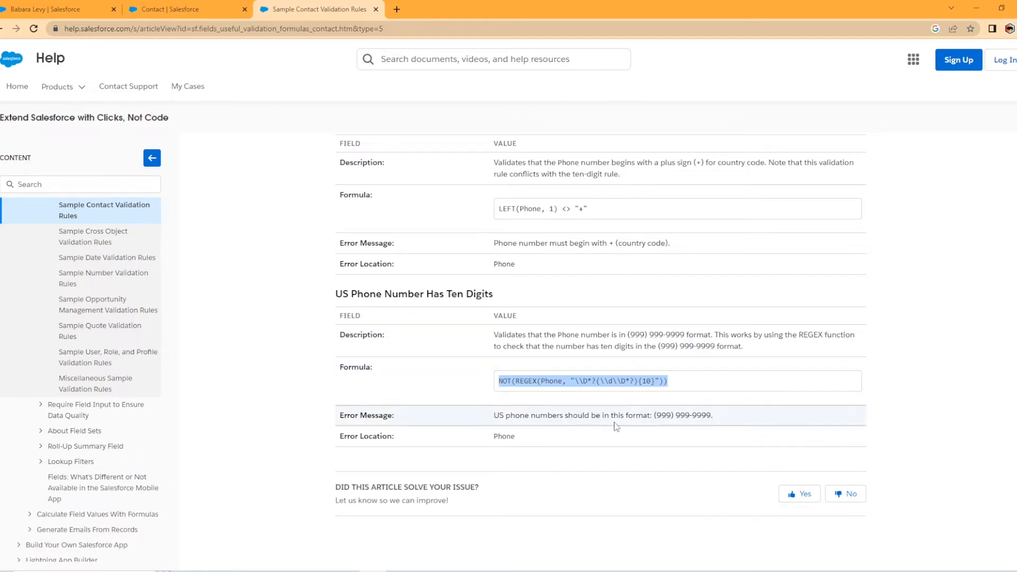
click(672, 380)
drag(675, 381, 505, 391)
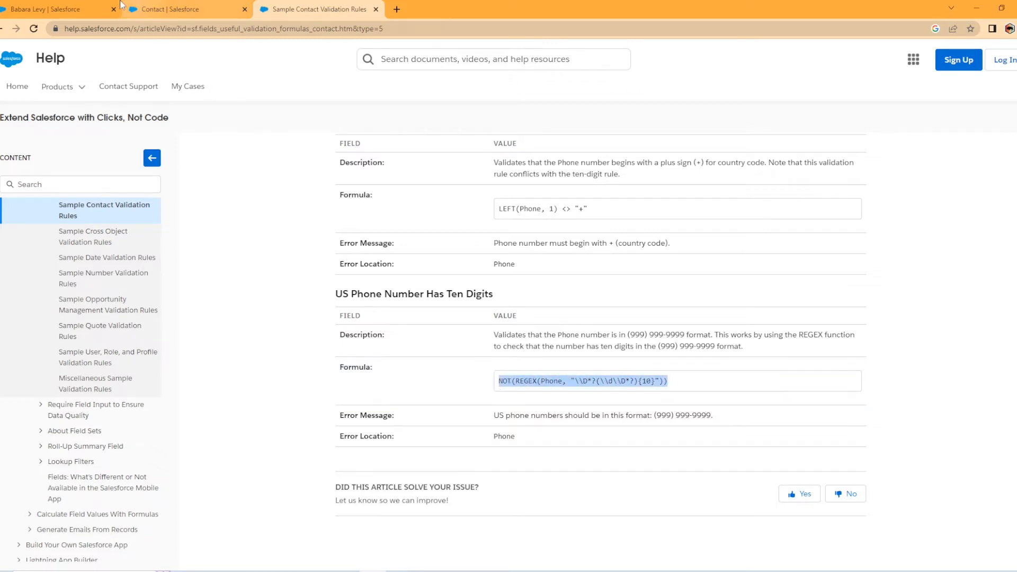
click(160, 9)
click(159, 373)
text(NOT(REGEX(Phone, "\\D*?(\\d\\D*?){10}")))
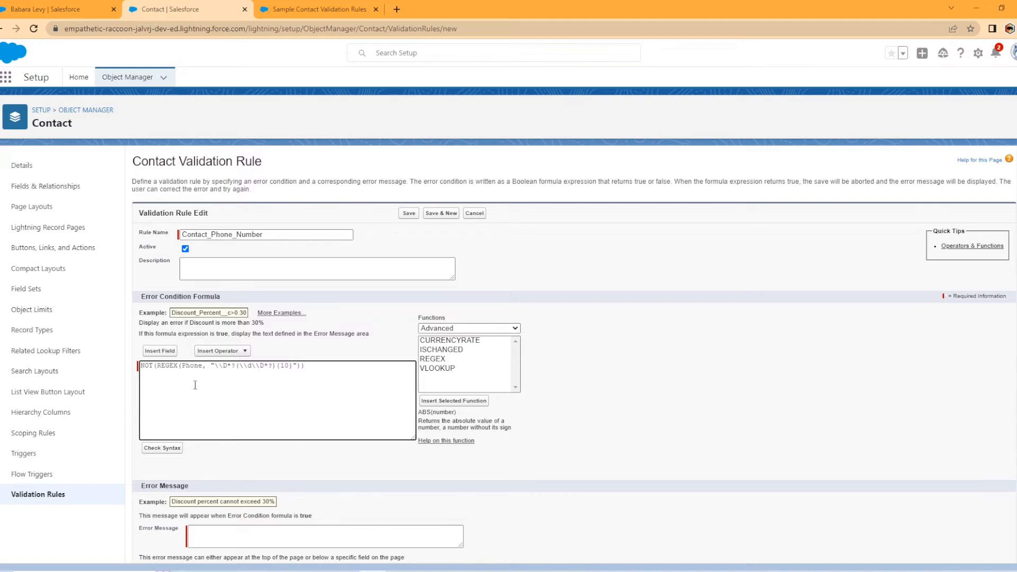
Compare the formula's Phone reference with the contact record and the insertable Contact fields, and check the formula's syntax
double_click(192, 366)
click(101, 10)
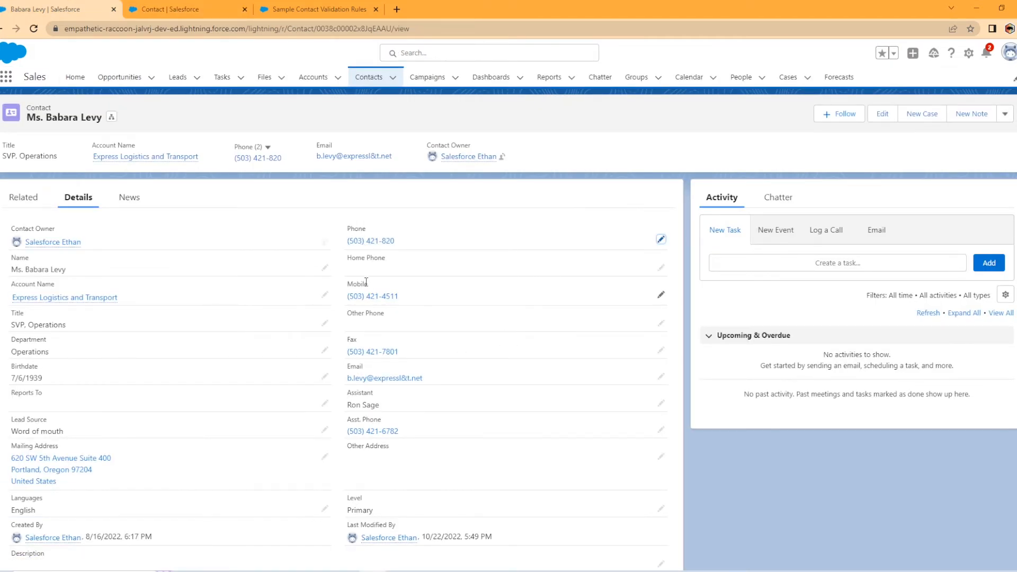
click(217, 8)
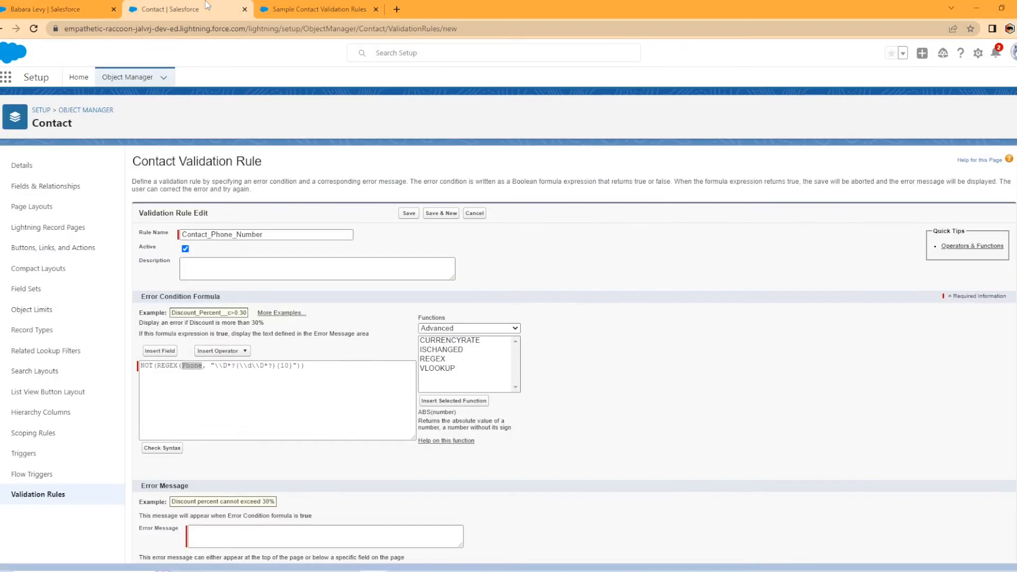
click(173, 352)
scroll(501, 378, down, 5)
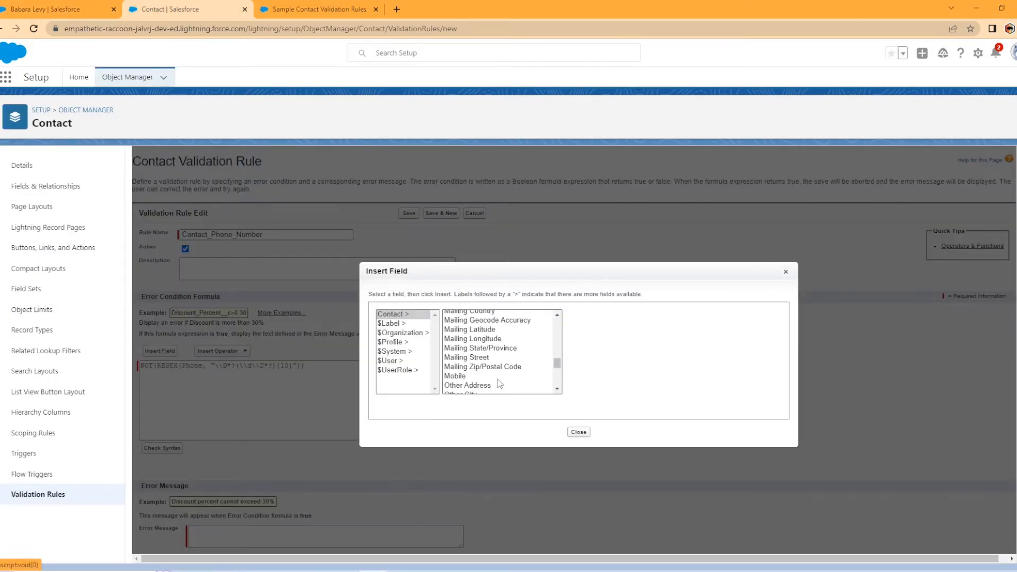
scroll(500, 383, up, 2)
click(578, 432)
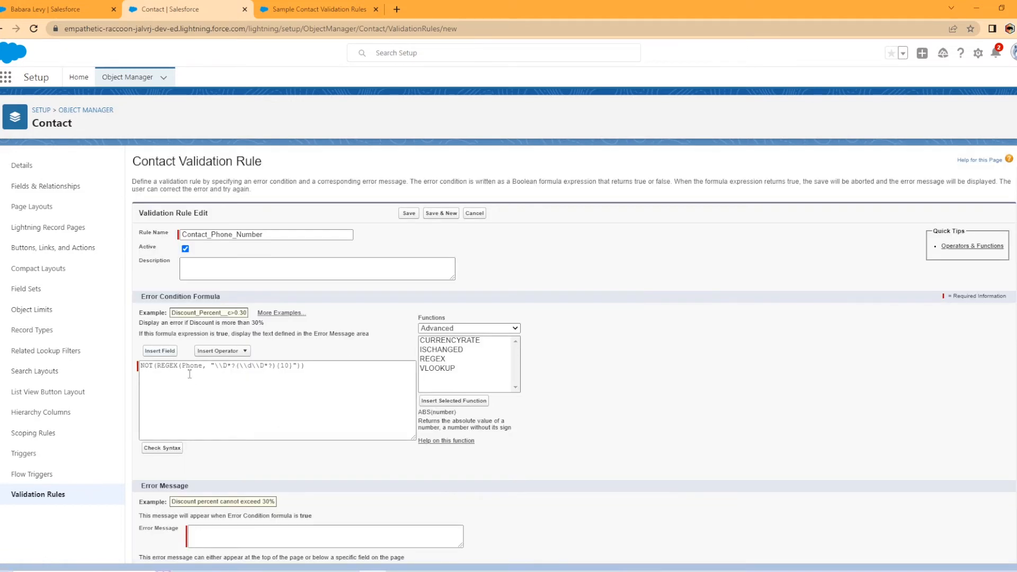
click(162, 448)
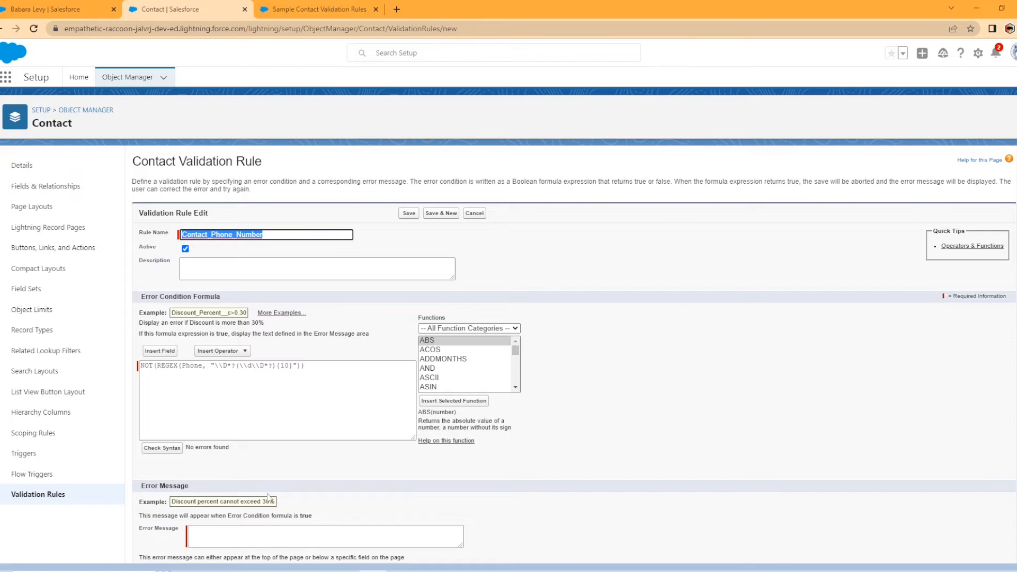
scroll(270, 498, down, 1)
click(355, 482)
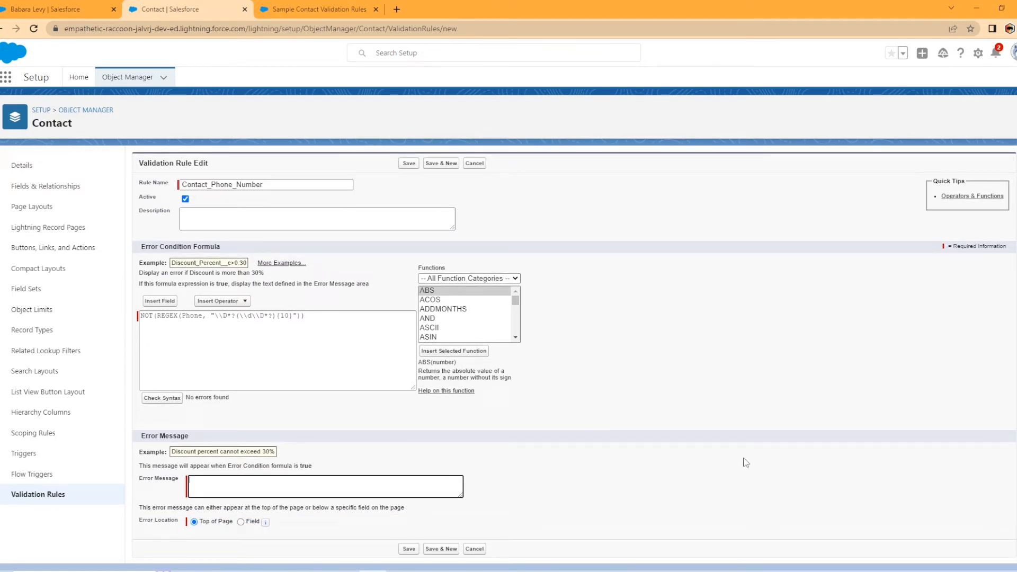
text(Please inp)
key(BackSpace)
key(BackSpace)
key(BackSpace)
key(BackSpace)
key(BackSpace)
key(BackSpace)
text(Phome)
key(BackSpace)
key(BackSpace)
text(ne number format must be (999) 999-9999)
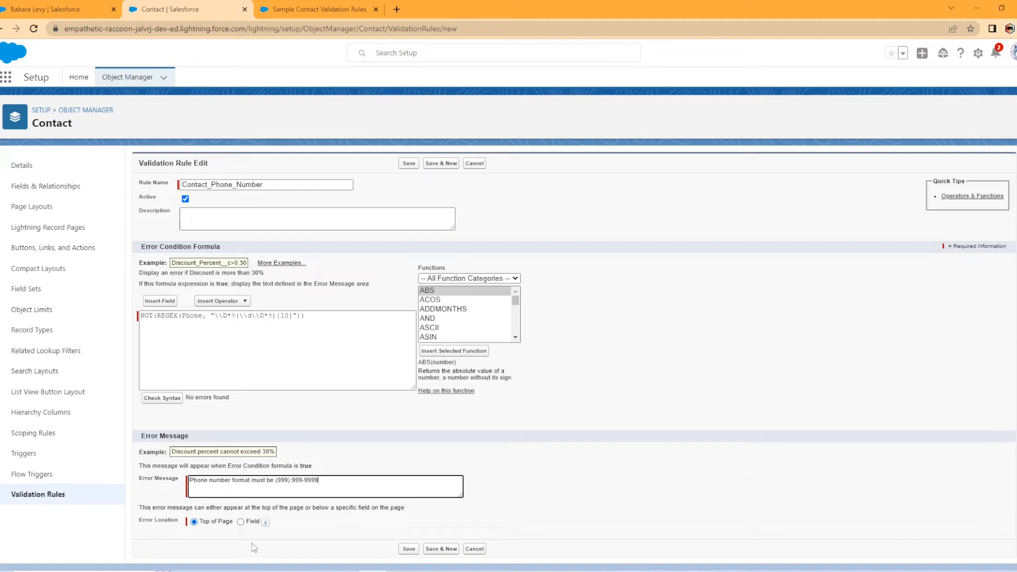
click(413, 548)
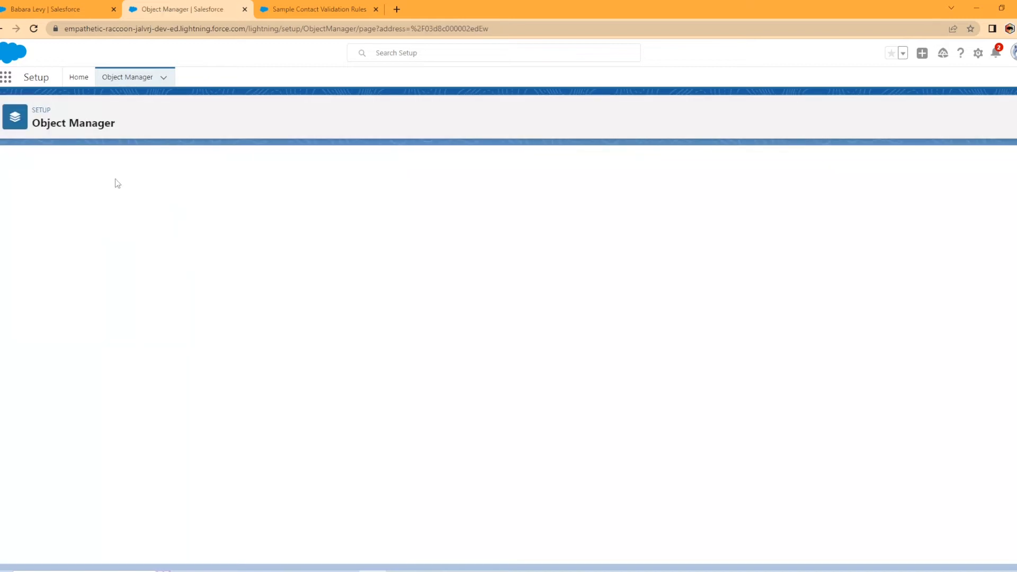
Replace the last digit of the contact's Mobile number with 2 and try to save the record
click(26, 6)
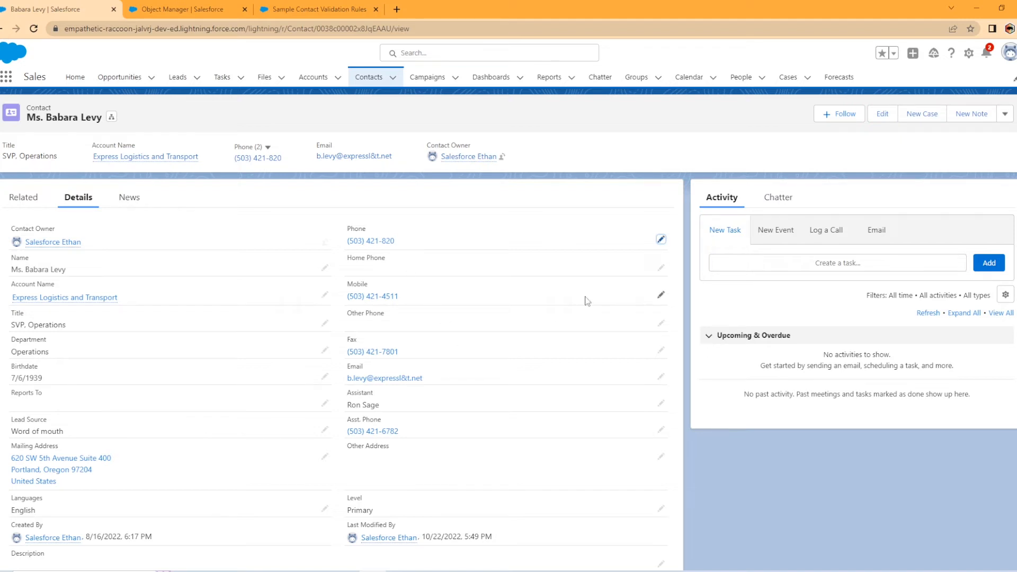
click(661, 295)
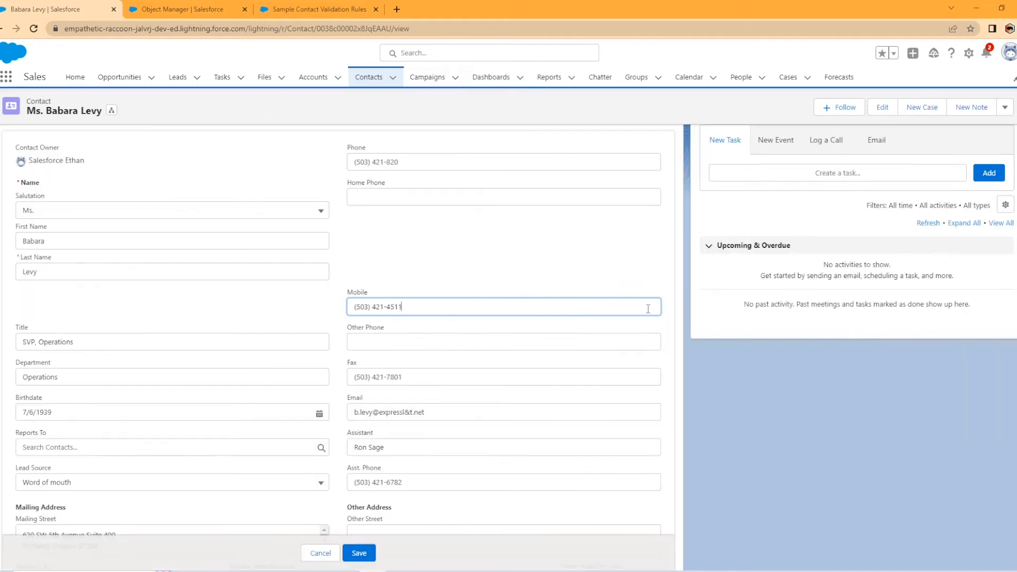
key(BackSpace)
text(2)
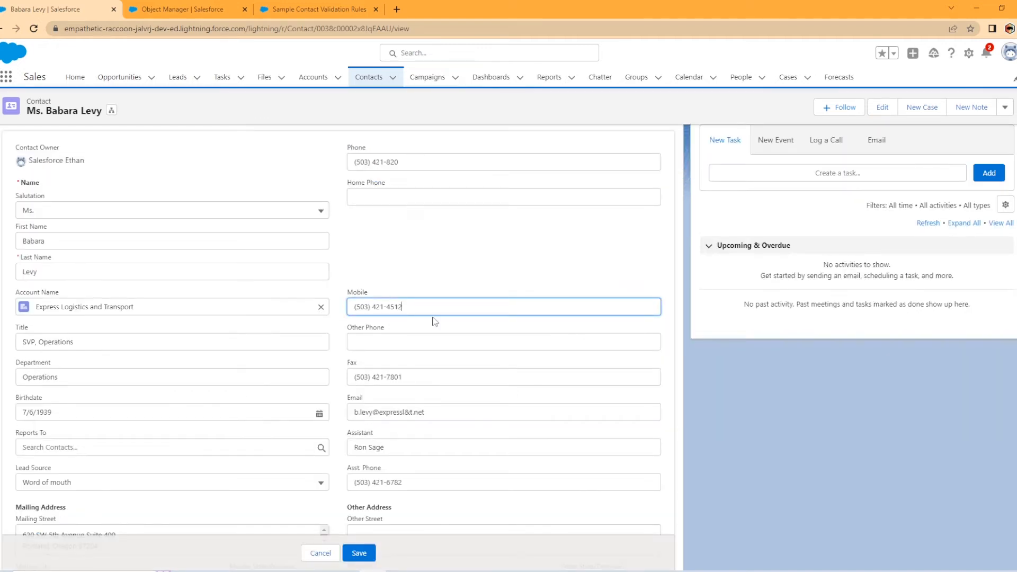
click(370, 556)
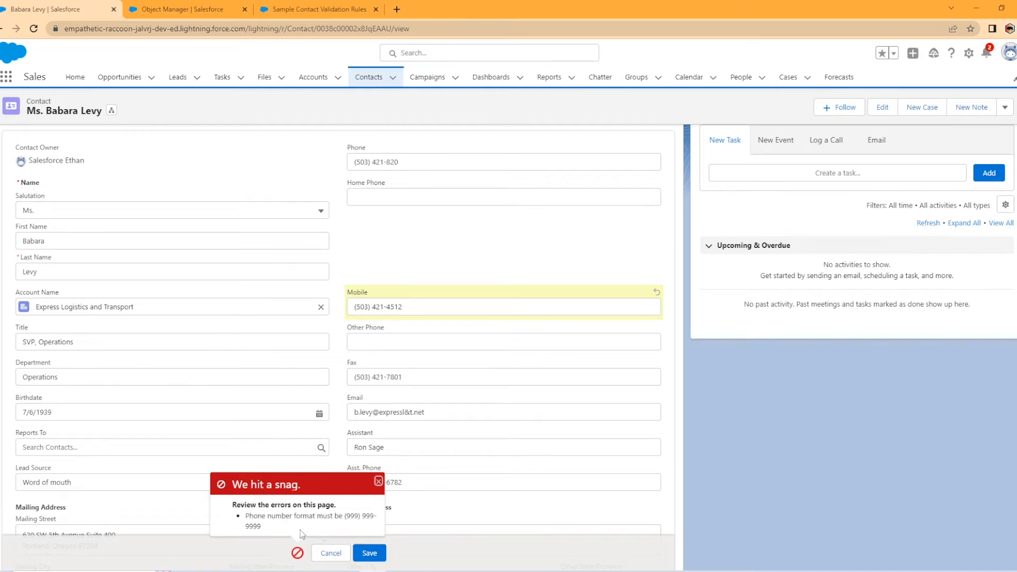
Add the missing final digit 2 to the contact's Phone number and save the record
click(412, 157)
text(2)
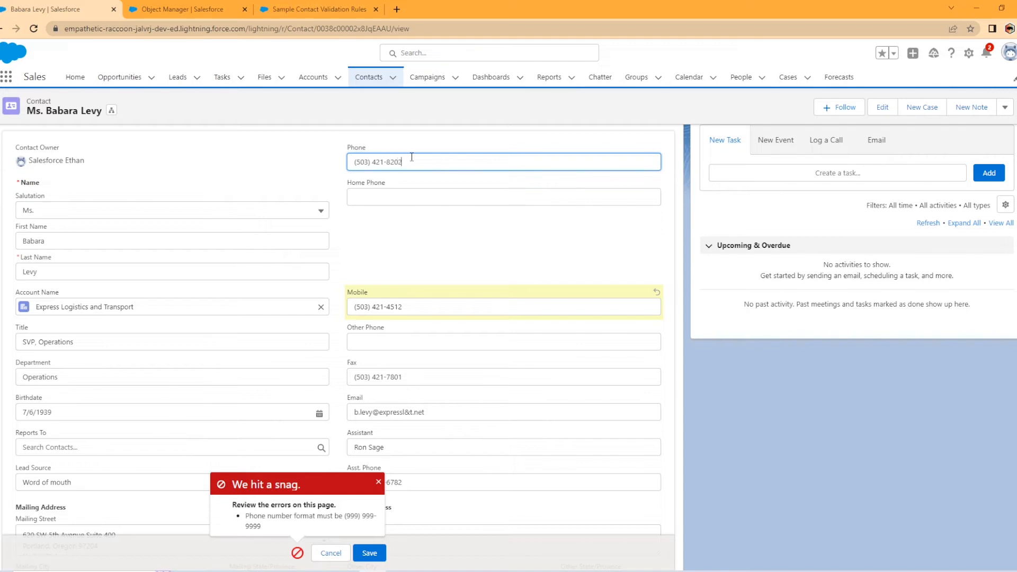
click(377, 555)
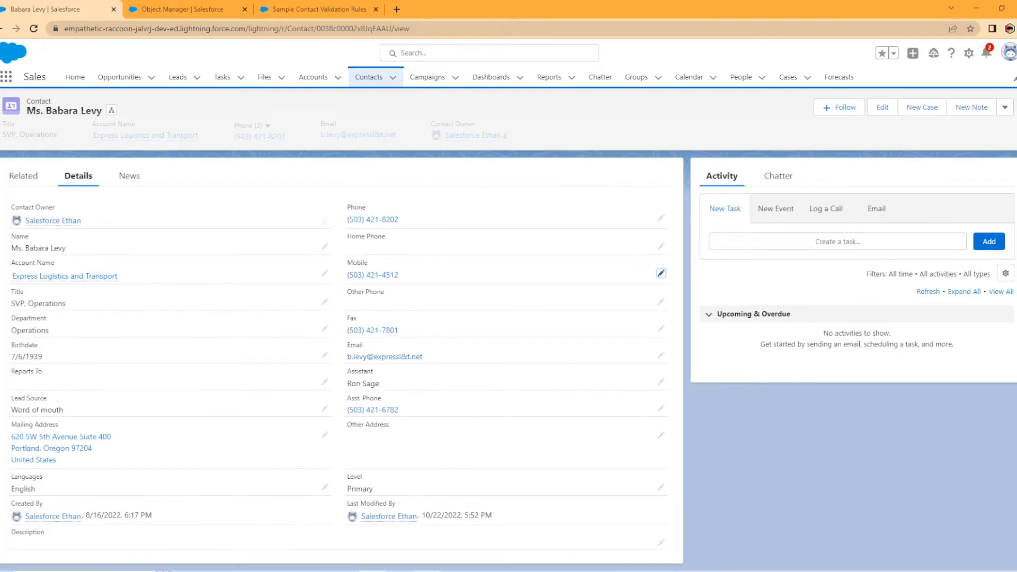
Try saving the contact's Phone number without the middle area-code digit, and replace that digit with 2 and save
click(661, 218)
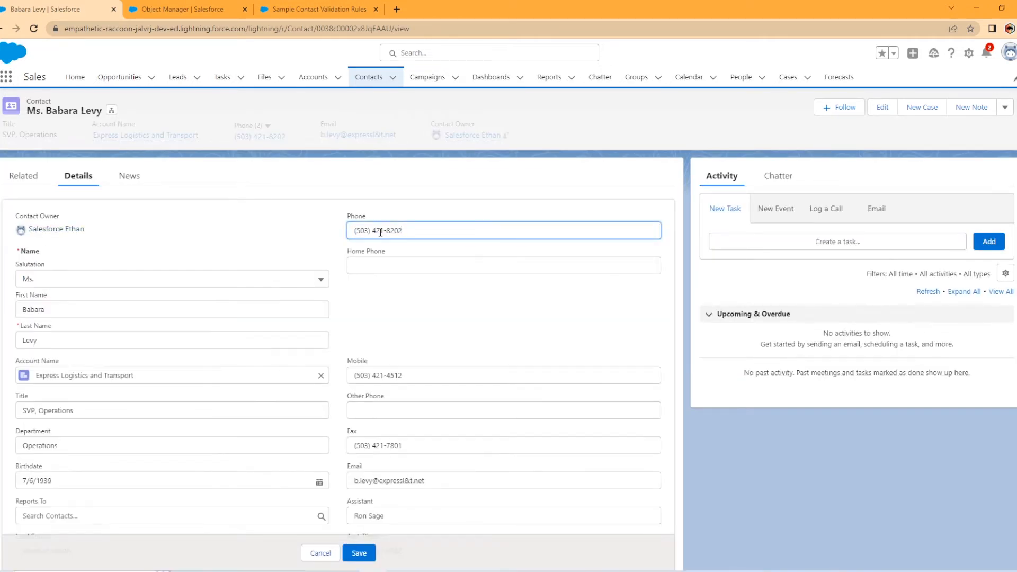
key(BackSpace)
click(359, 554)
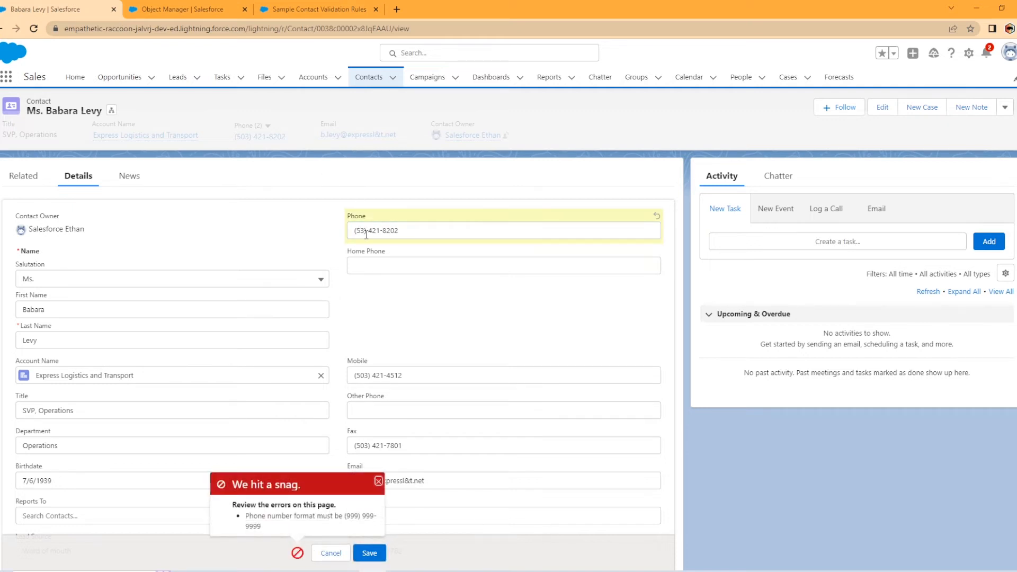
text(2)
key(Return)
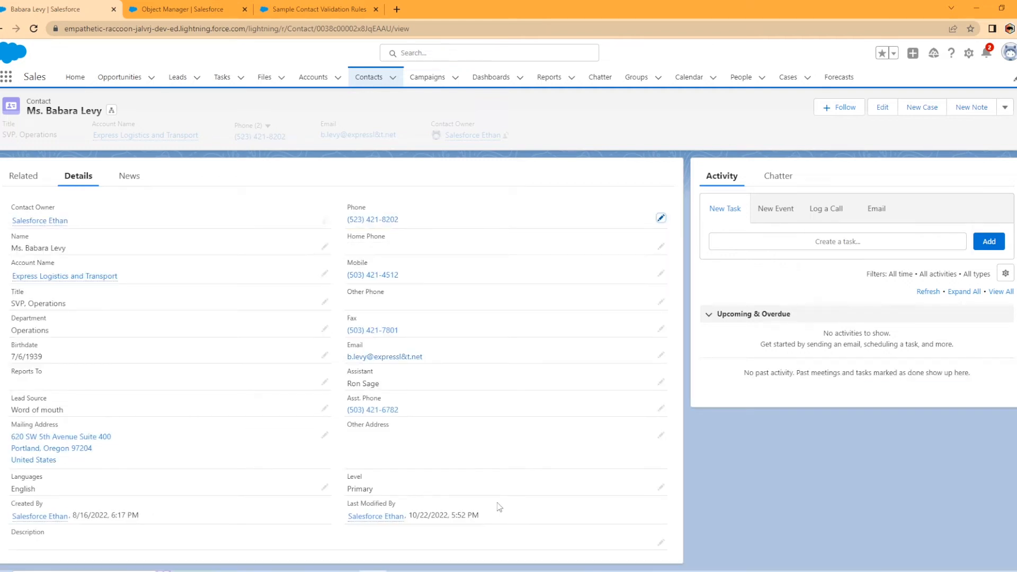
Test saving the contact's Phone number without the area code's closing parenthesis, and restore the parenthesis and save again
click(661, 218)
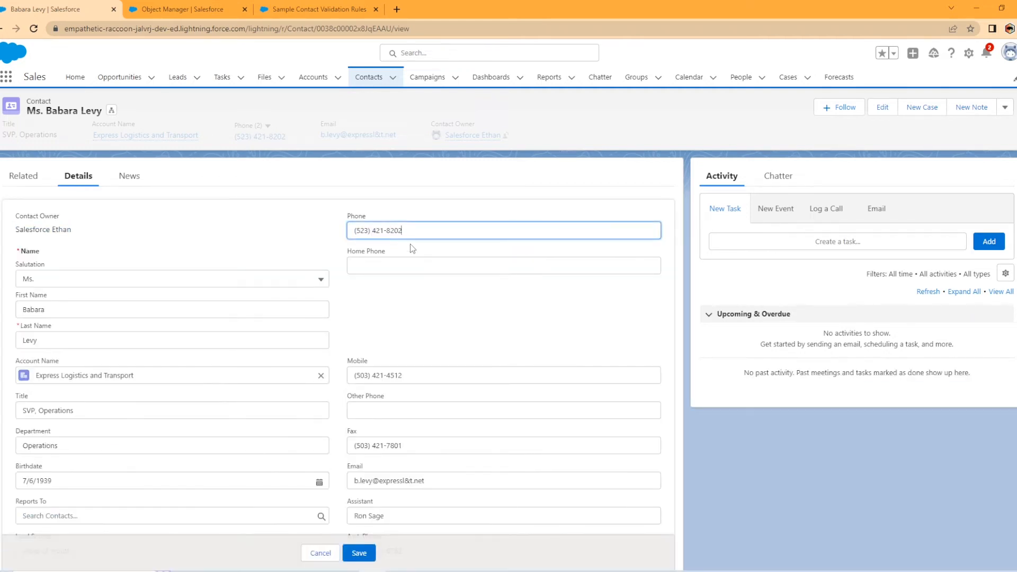
key(BackSpace)
click(360, 553)
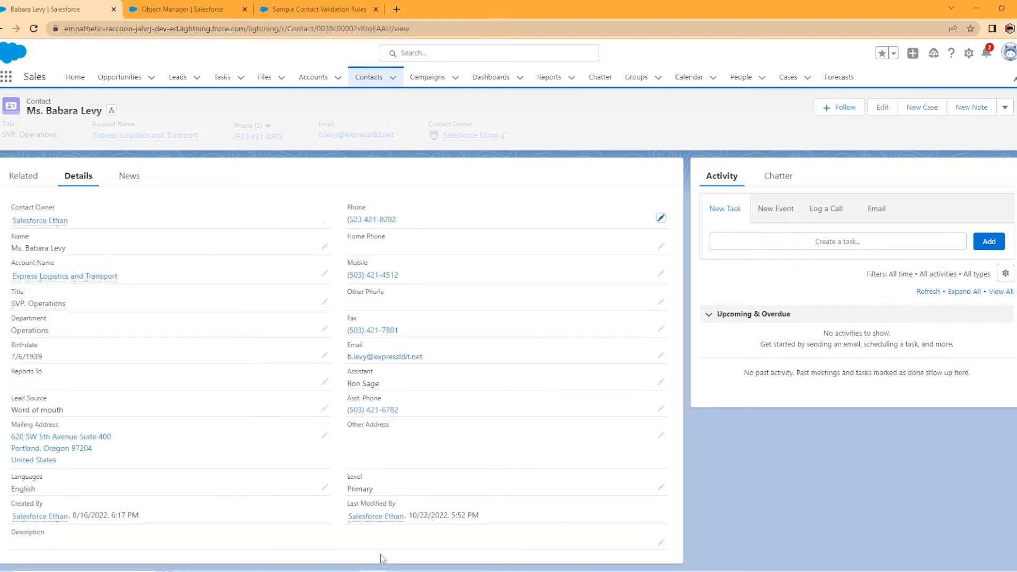
click(661, 218)
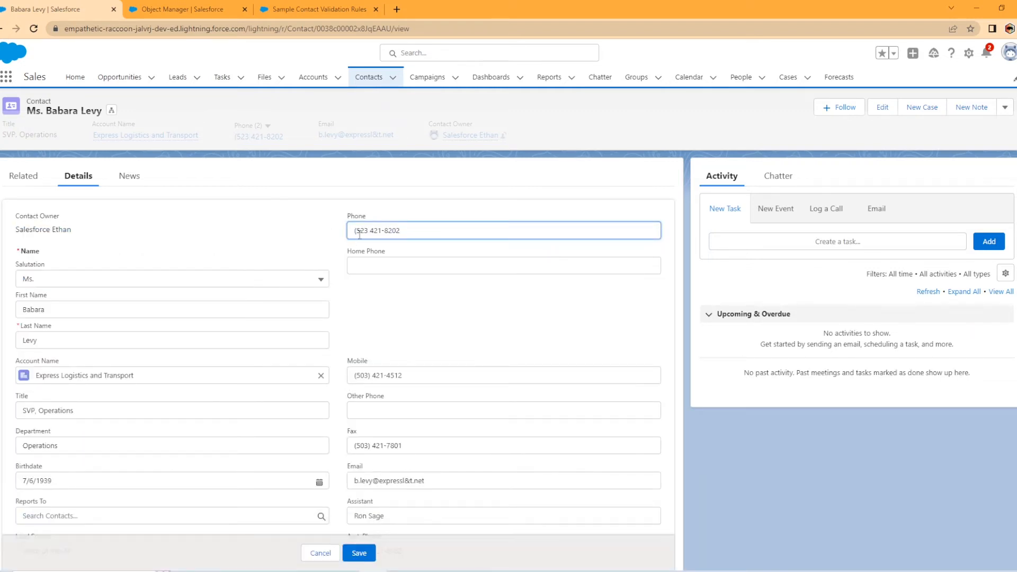
text())
key(Return)
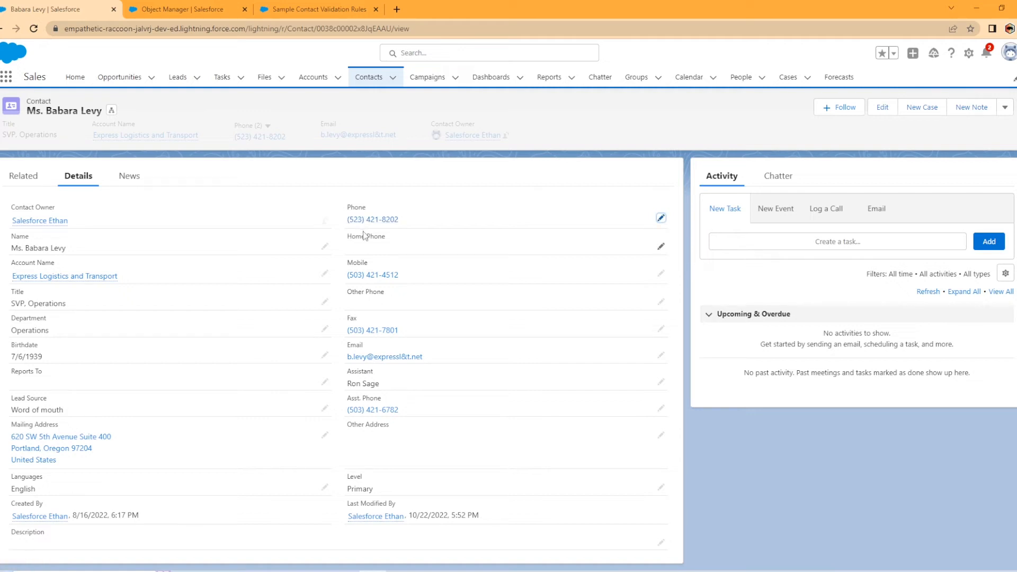
Review the sample contact validation rules in the Help article, including mailing street, zip code, international phone and ten-digit phone formulas
click(318, 9)
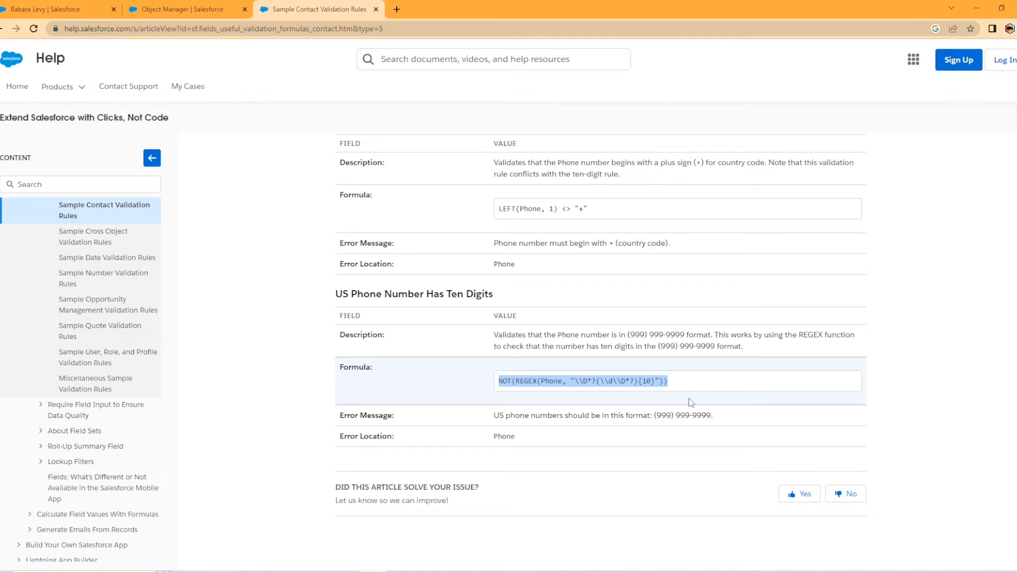
scroll(691, 403, up, 15)
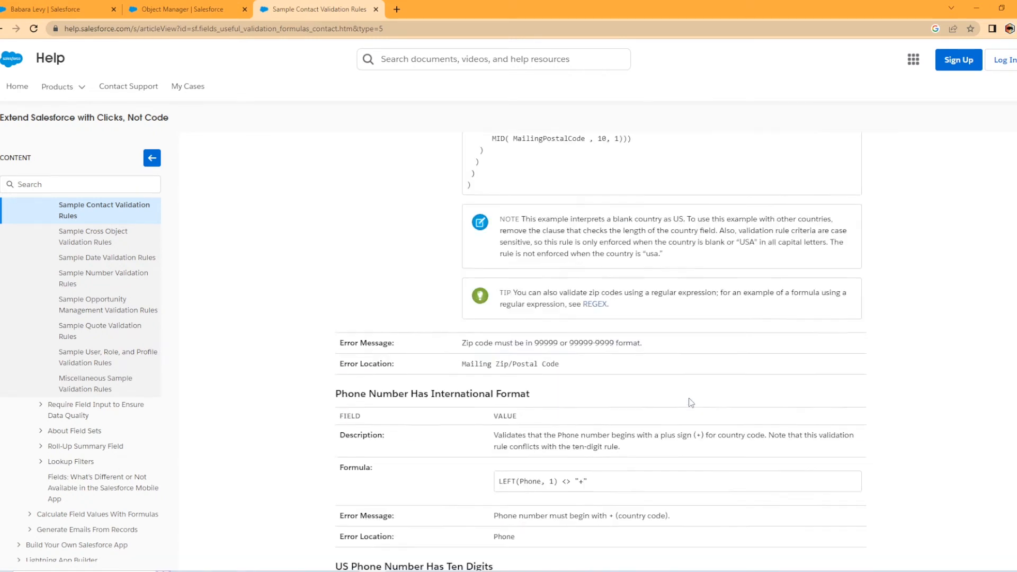
scroll(662, 441, up, 3)
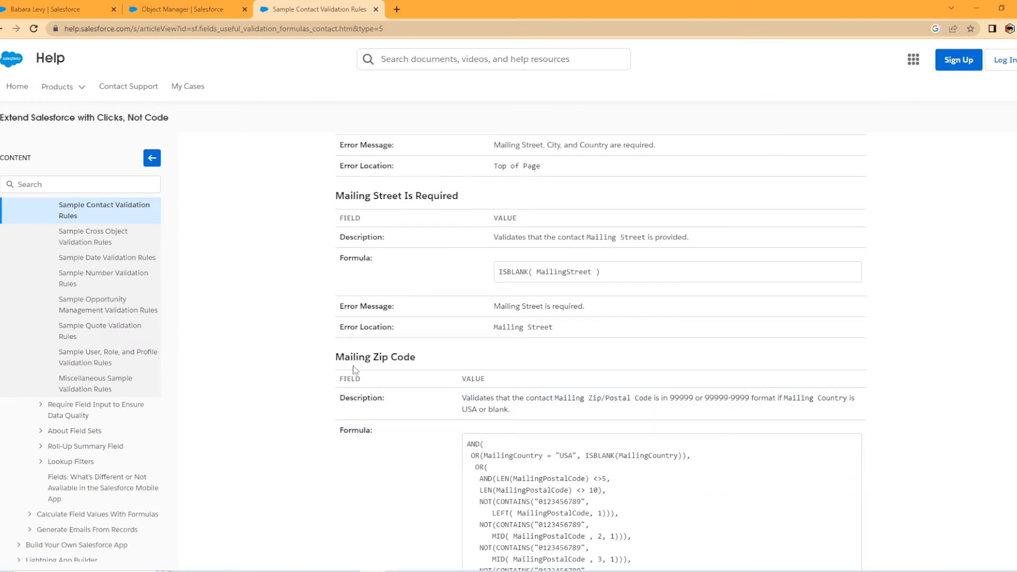
scroll(637, 404, down, 10)
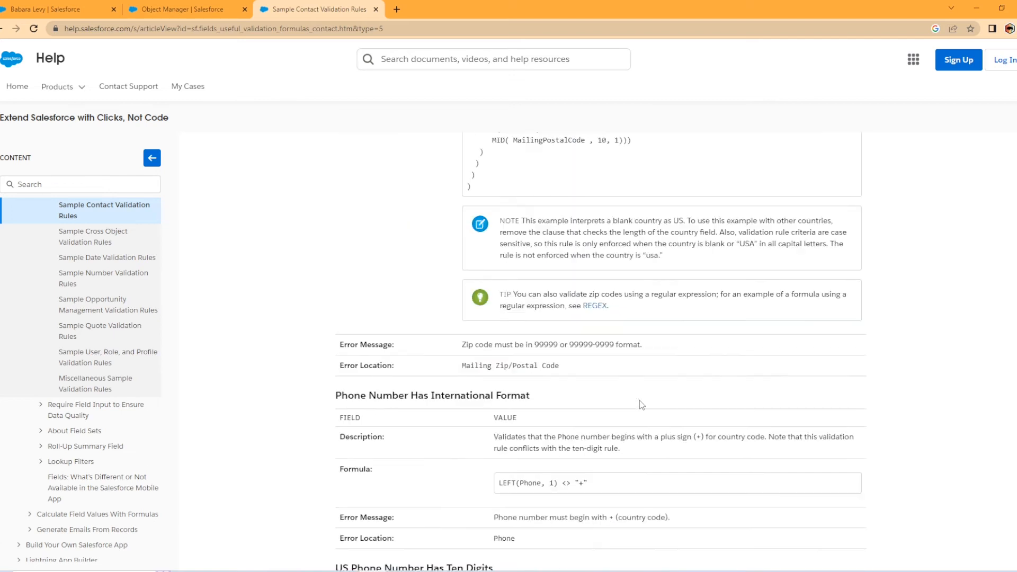
scroll(640, 405, down, 4)
triple_click(635, 431)
scroll(650, 403, down, 1)
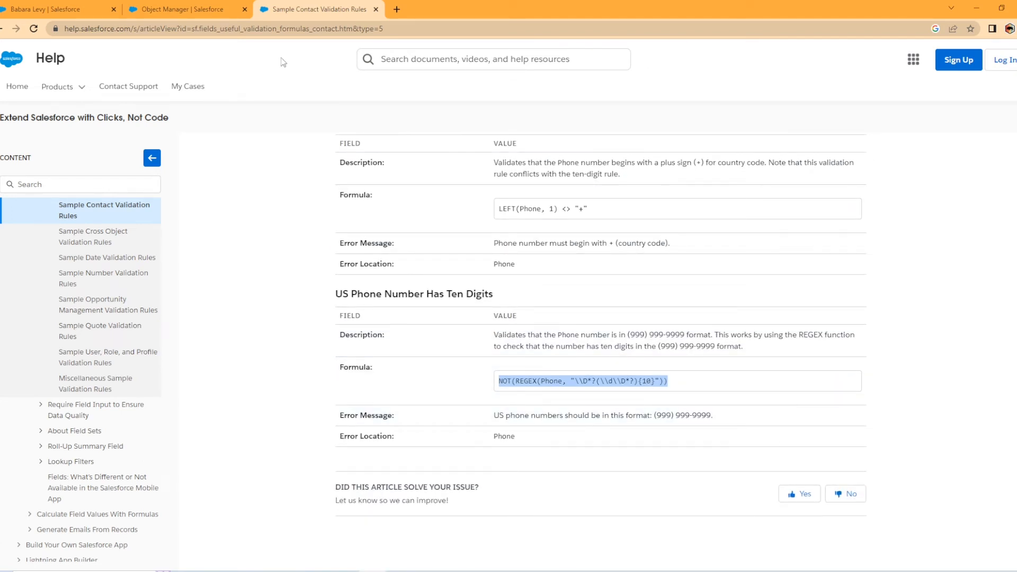
Open the details of the Express Logistics and Transport account and examine its Employees field
mouse_move(220, 1)
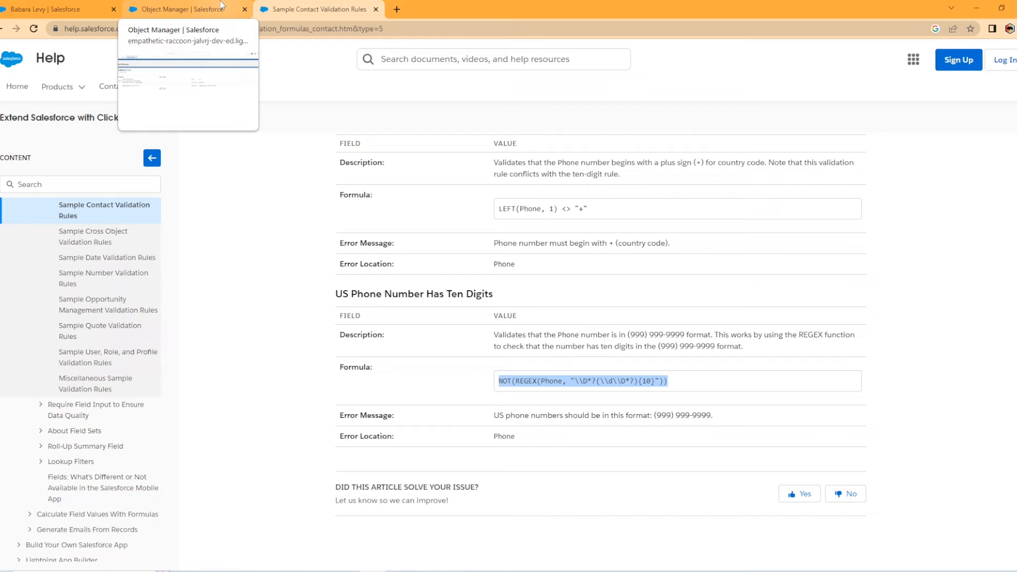
click(53, 9)
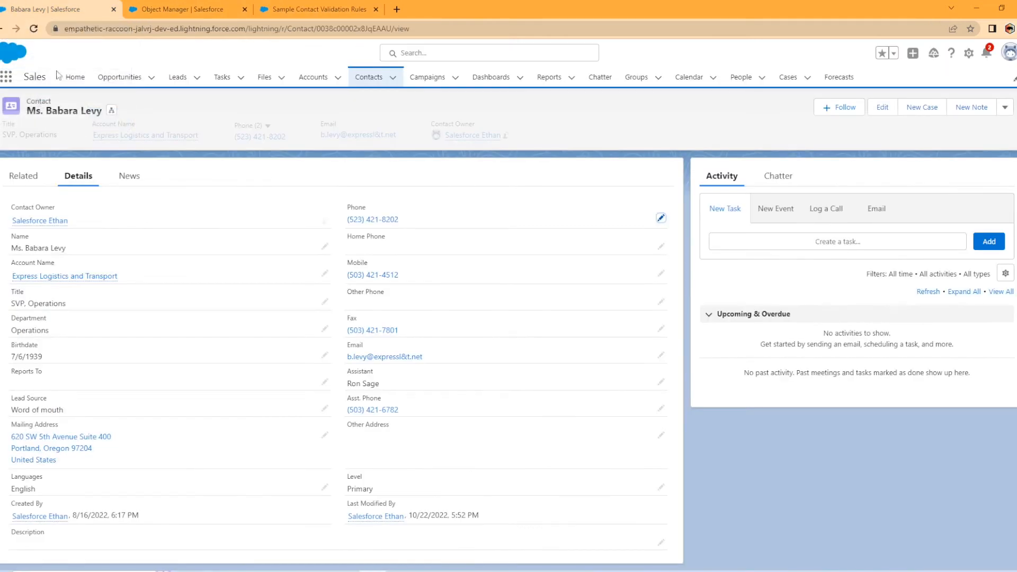
click(302, 78)
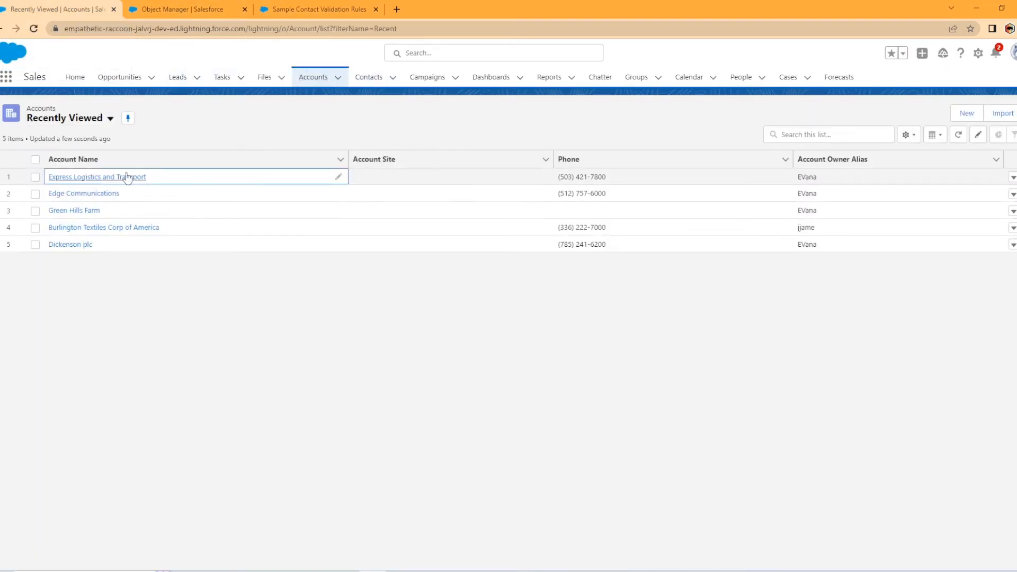
click(127, 178)
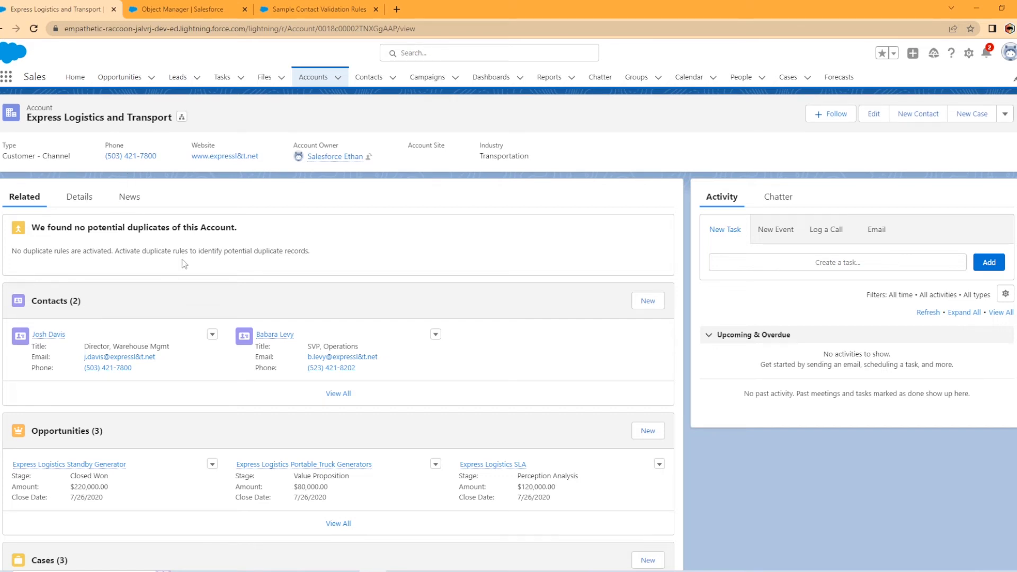
click(80, 198)
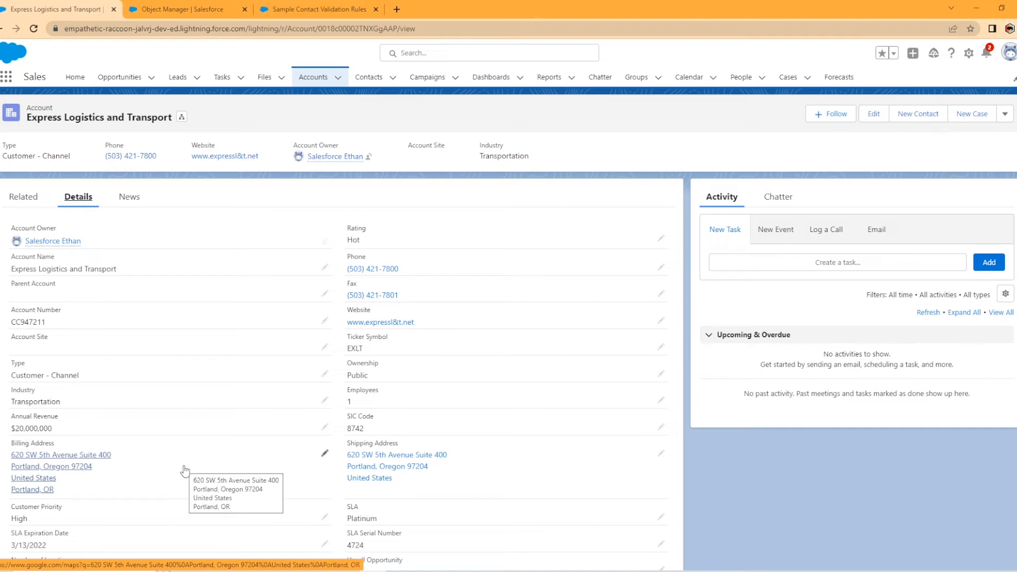
scroll(142, 422, down, 1)
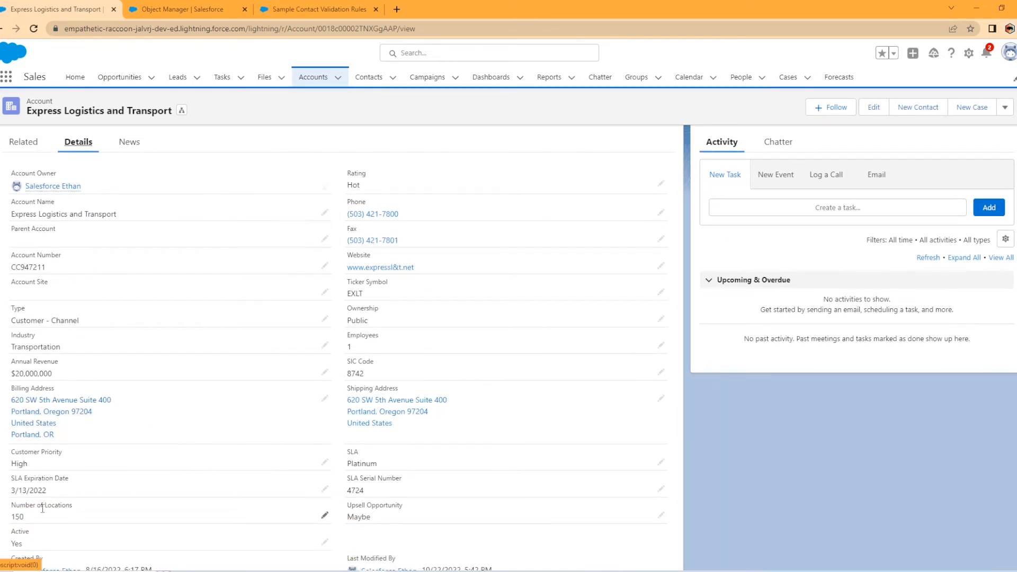
double_click(349, 347)
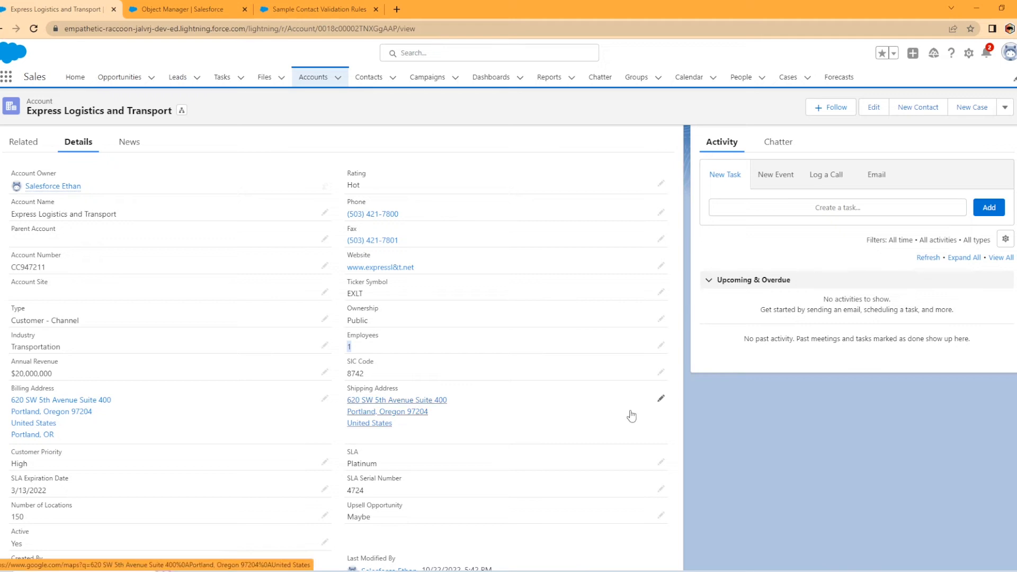
Start a new validation rule on the Account object in the Object Manager and name it Number_Of_Employees
click(178, 5)
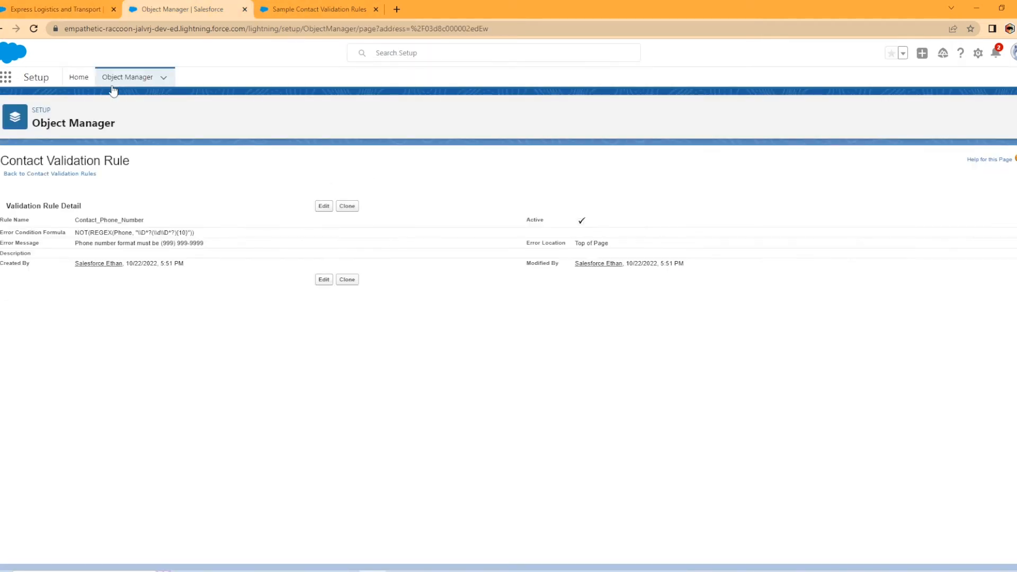
click(127, 81)
click(14, 186)
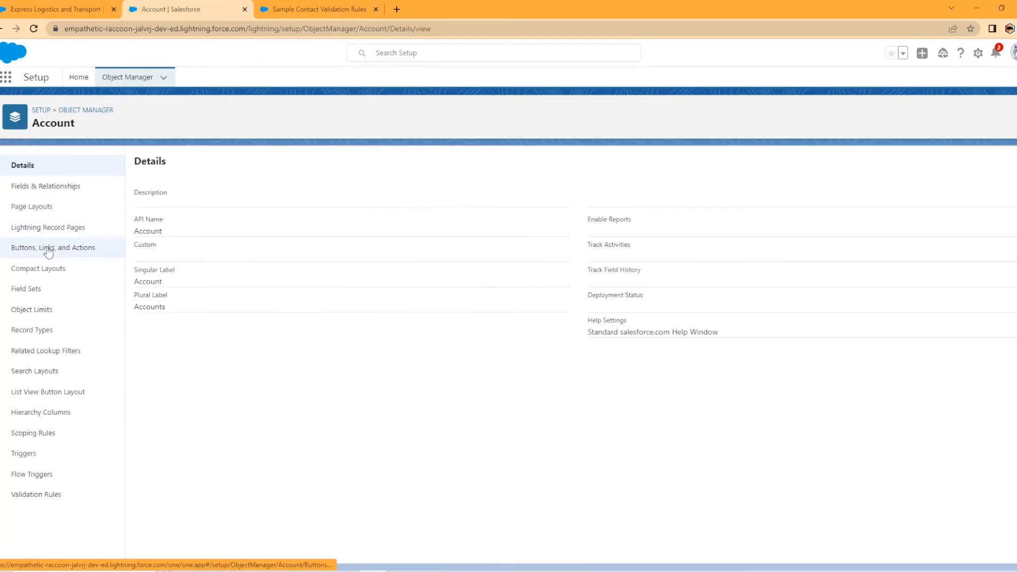
click(60, 496)
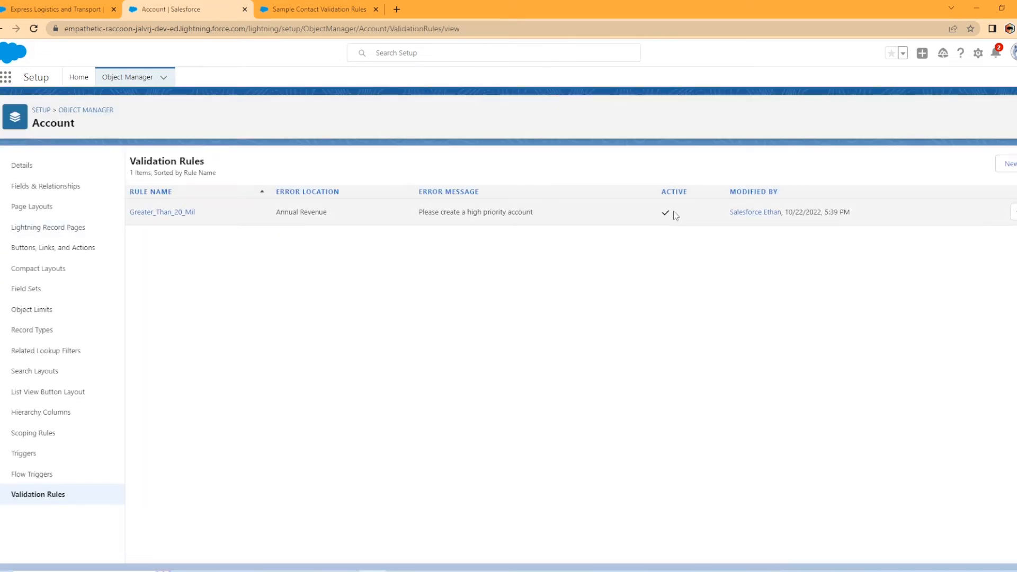
click(1009, 165)
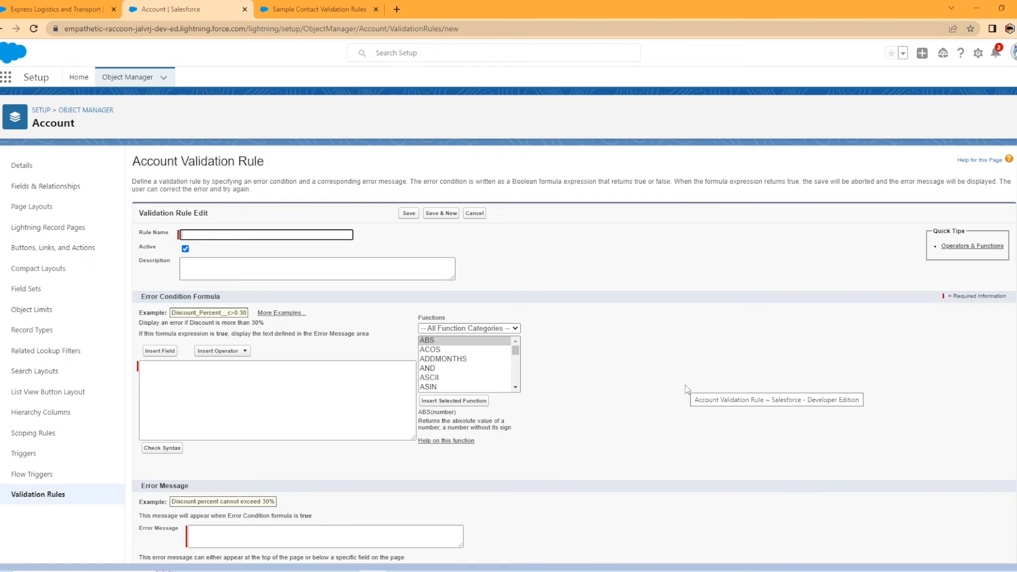
text(Number Of)
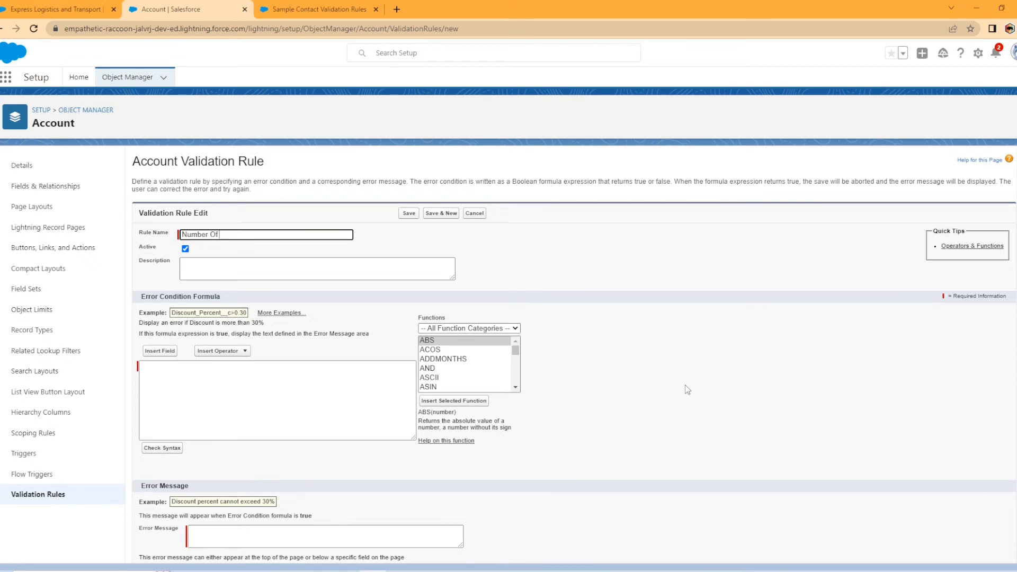
text( Employees)
click(563, 242)
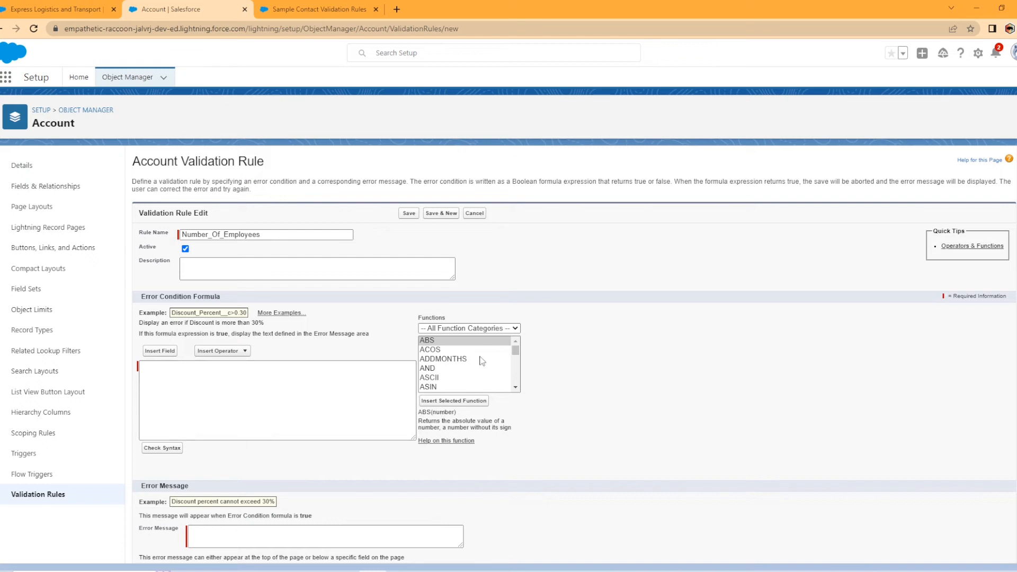
Filter the functions to the Logical category and insert the ISNULL function into the error condition formula
click(497, 329)
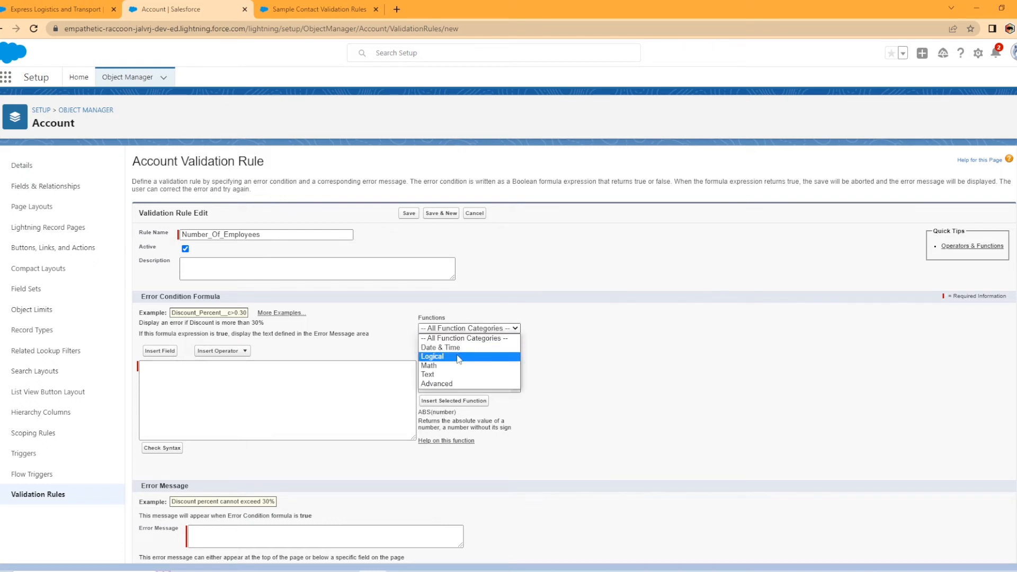
click(459, 357)
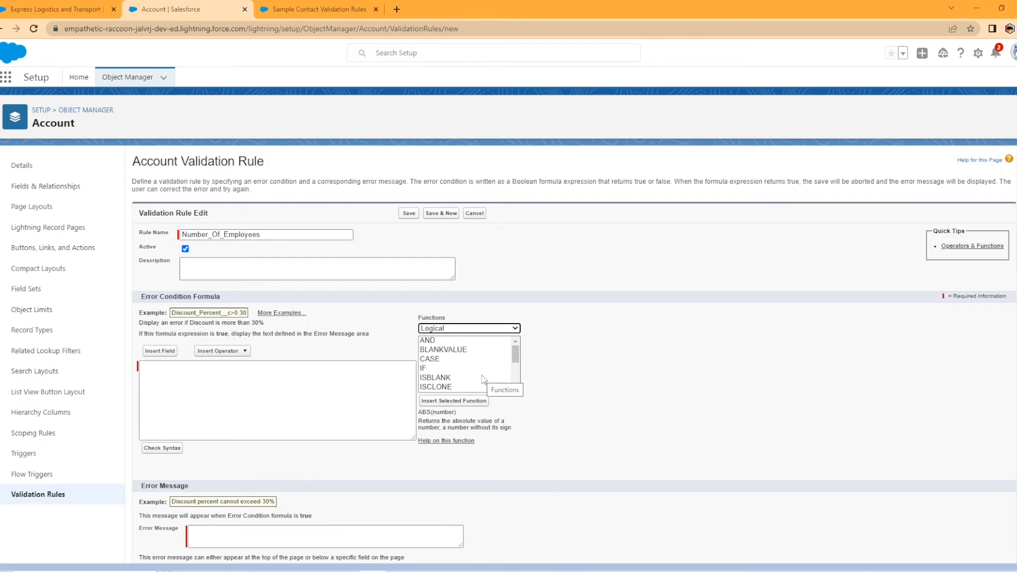
scroll(482, 379, down, 2)
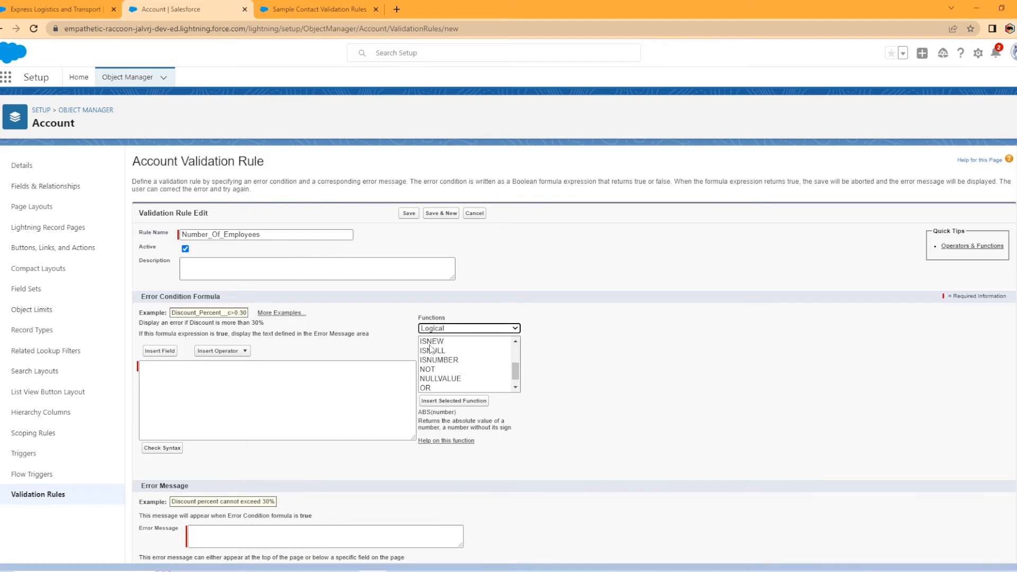
click(433, 351)
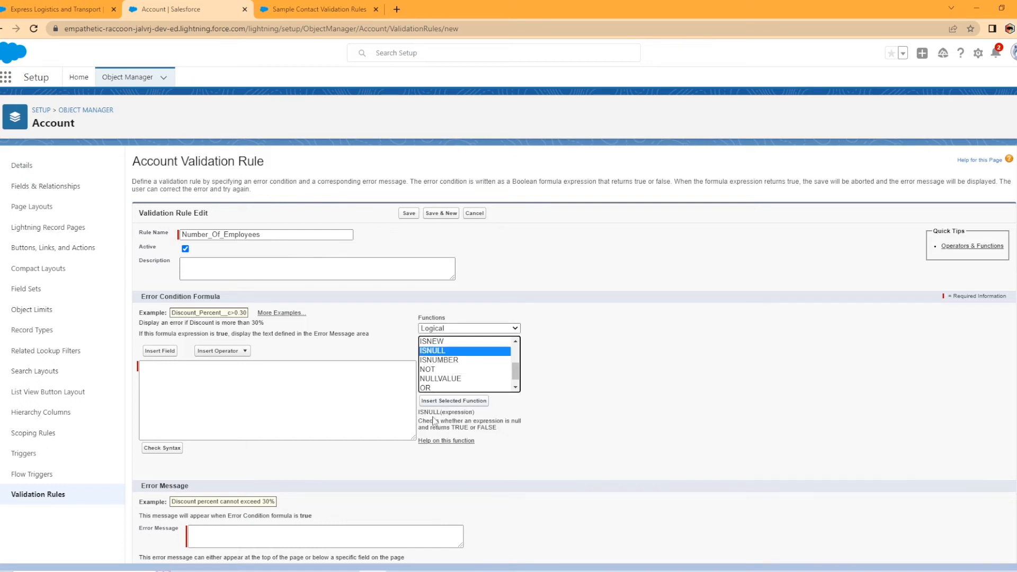
click(463, 401)
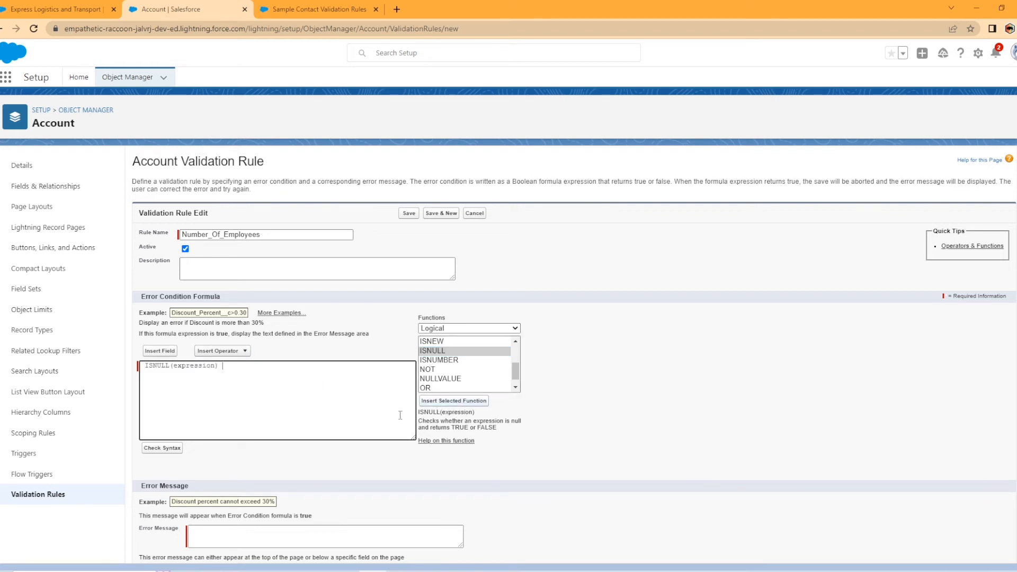
Replace the expression placeholder inside ISNULL with the Account object's Employees field
double_click(187, 368)
click(160, 351)
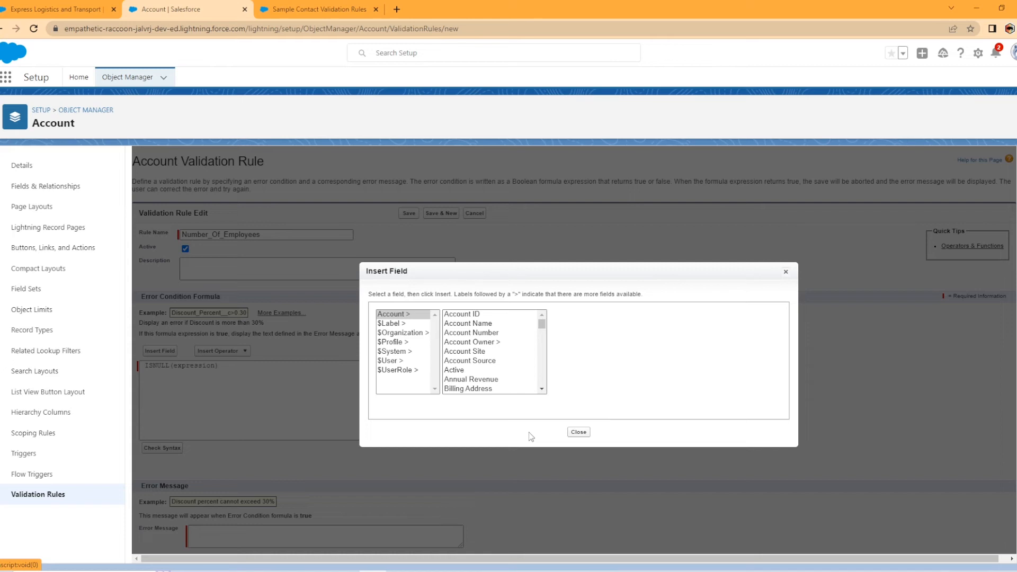
click(40, 7)
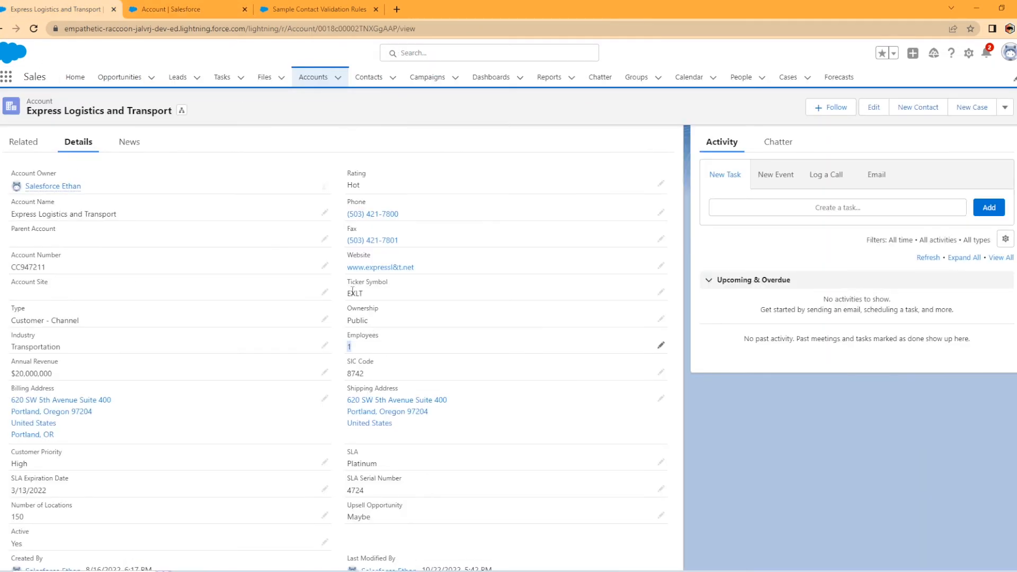
click(169, 9)
scroll(482, 366, down, 5)
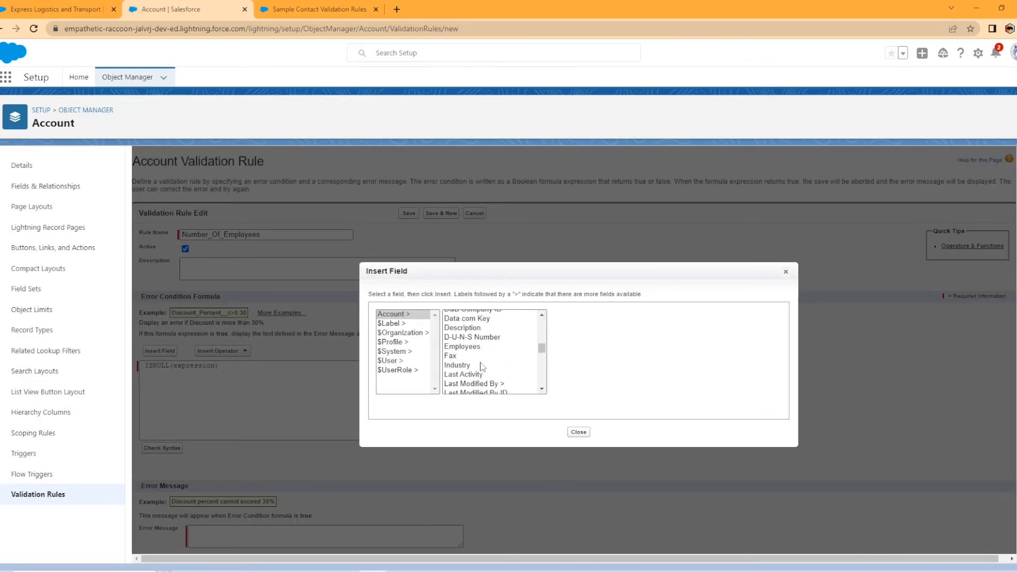
click(461, 347)
click(588, 337)
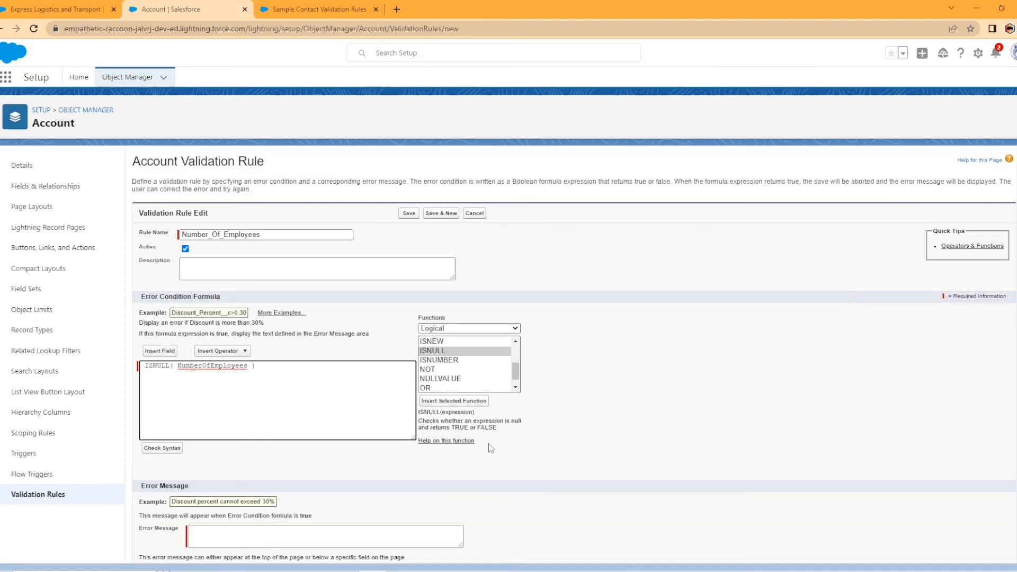
Remove the extra space before the formula's closing parenthesis and check the syntax
click(162, 448)
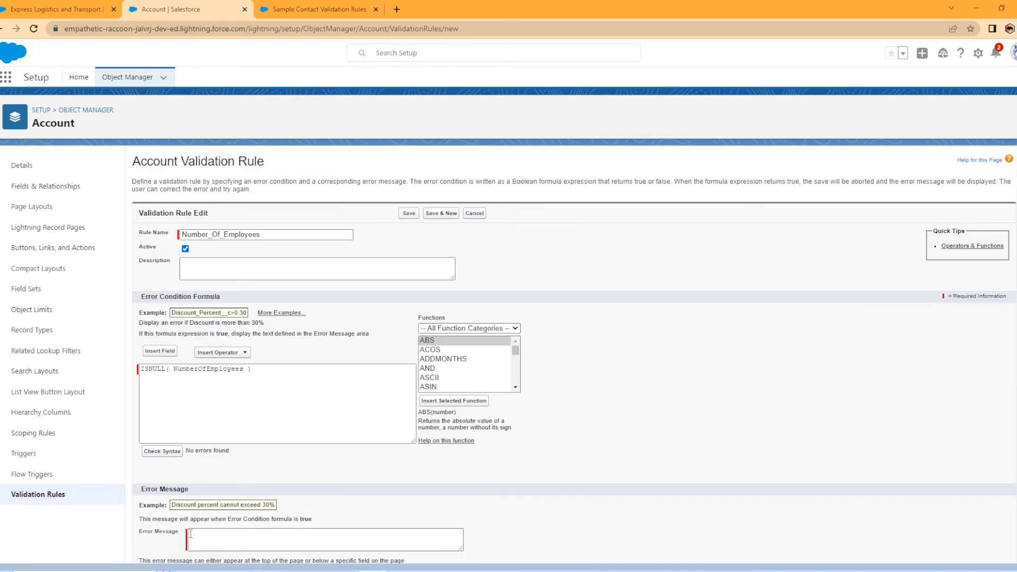
click(246, 365)
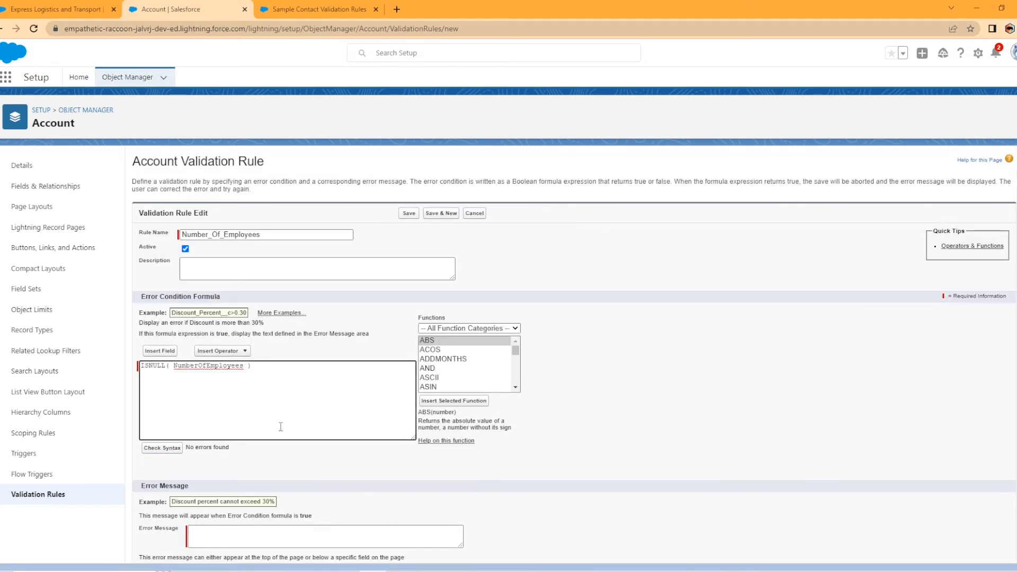
key(BackSpace)
click(175, 449)
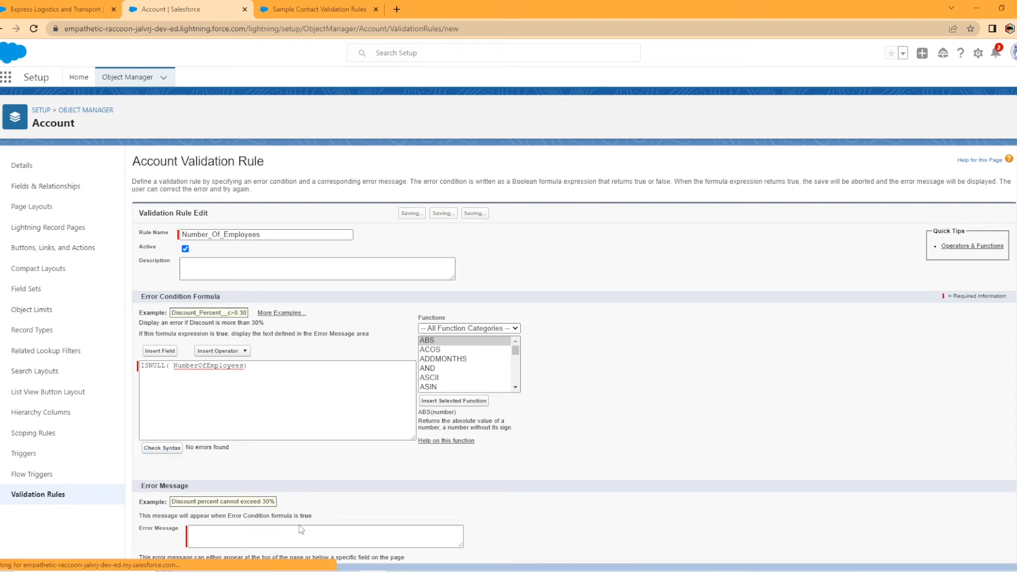
Enter the rule's error message as "Please input the number of employees"
scroll(341, 500, down, 1)
click(341, 487)
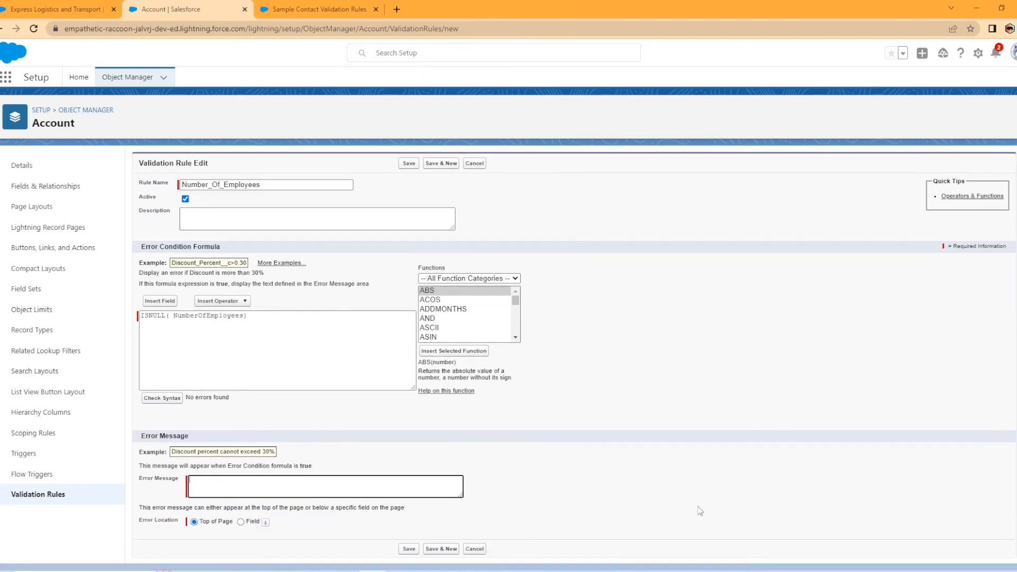
text(Please input the number of employees)
Set the error location to the Employees field and save the validation rule
click(240, 522)
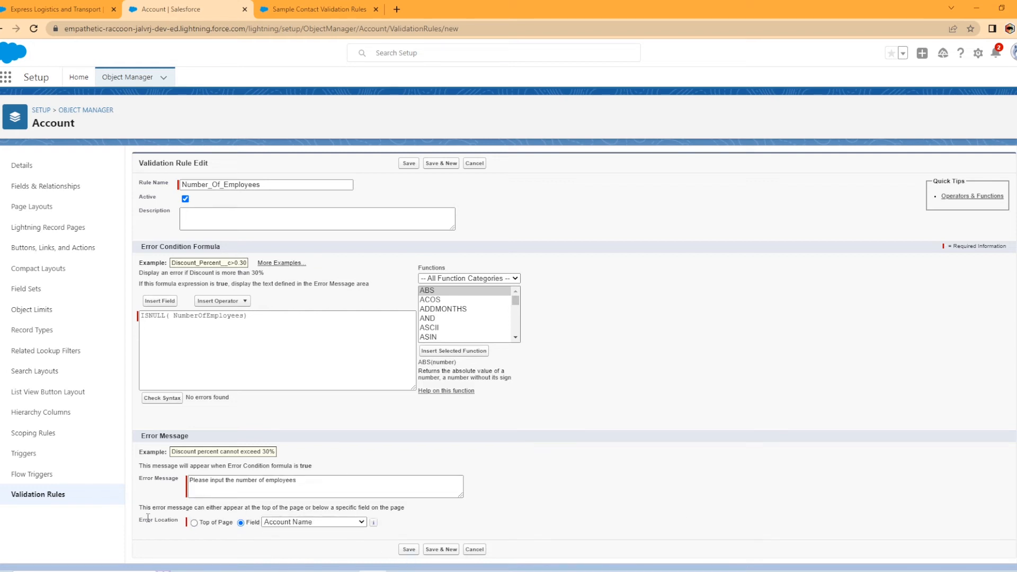
click(315, 523)
scroll(318, 466, down, 10)
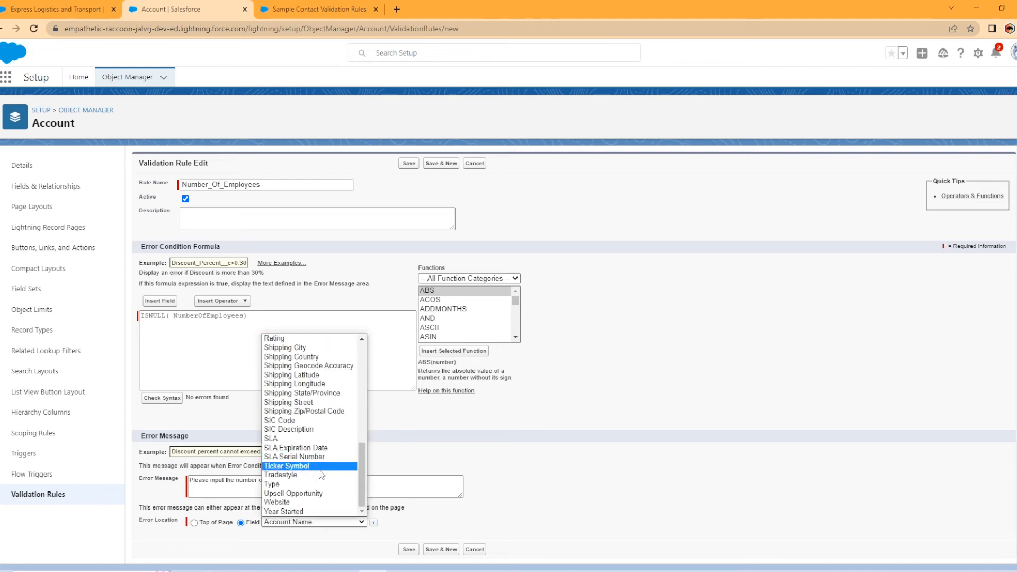
scroll(320, 474, up, 6)
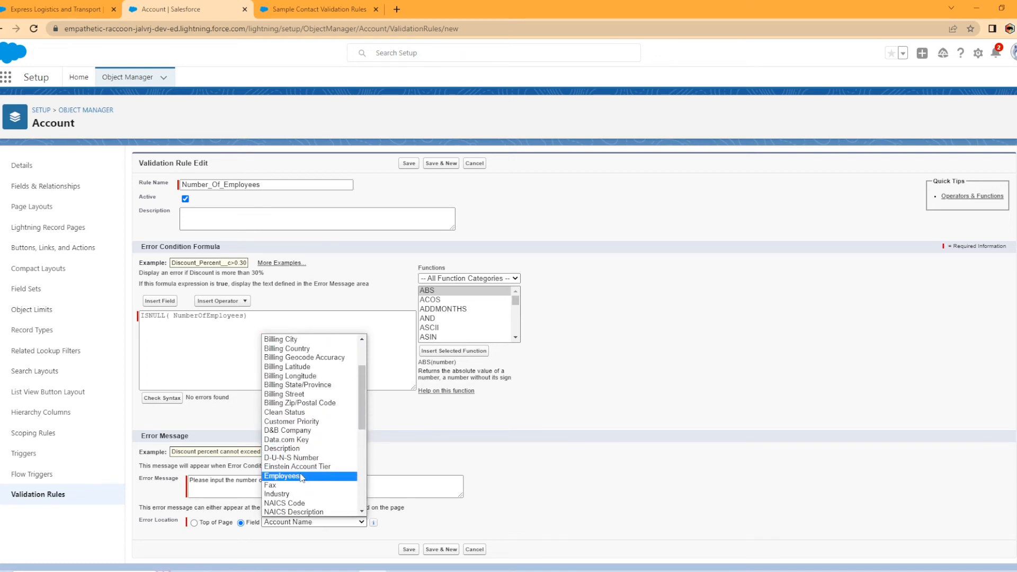
click(302, 477)
click(409, 549)
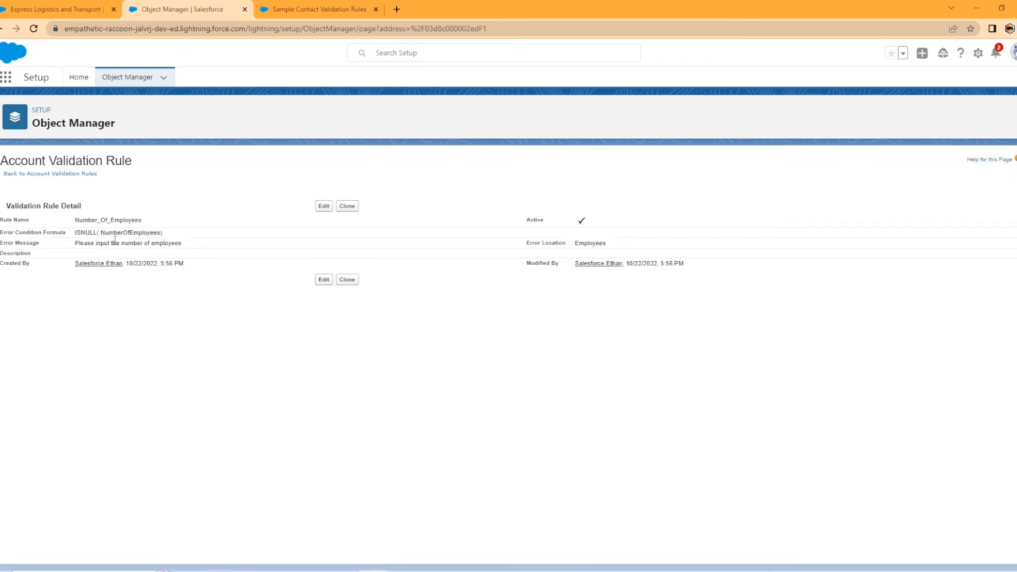
Clear the Employees field on the Express Logistics and Transport account and try to save the record
click(32, 5)
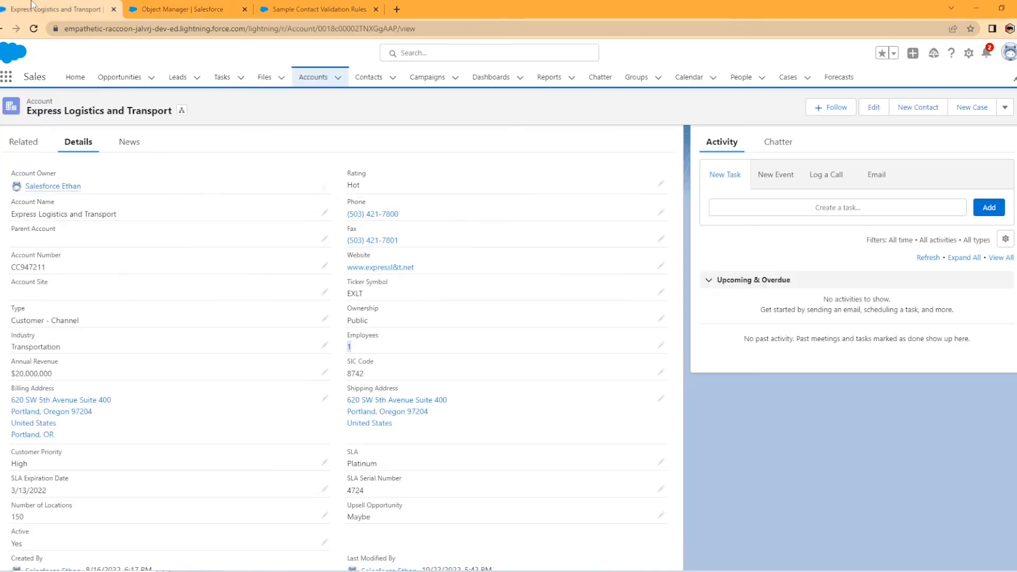
click(660, 345)
key(BackSpace)
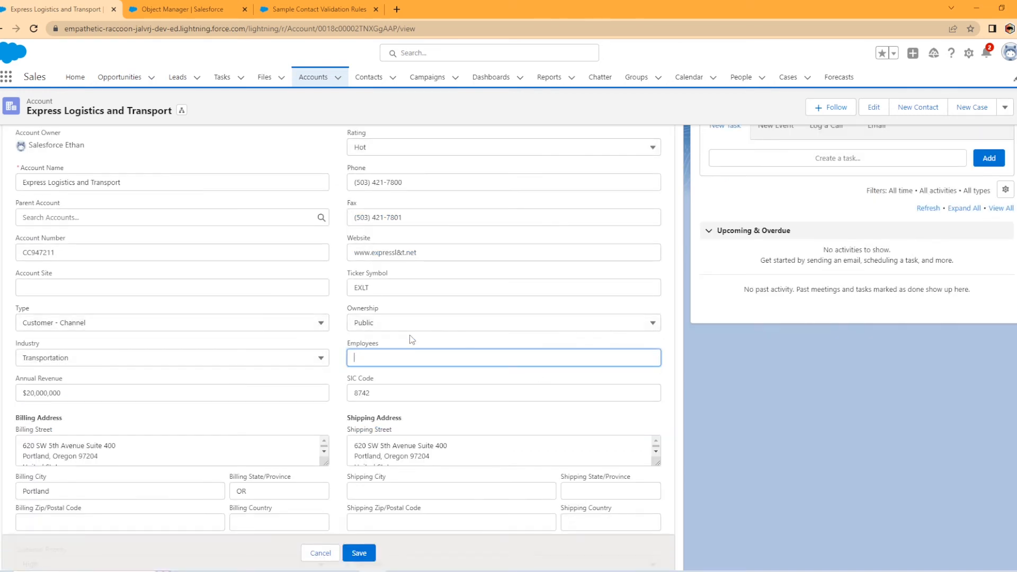
click(359, 553)
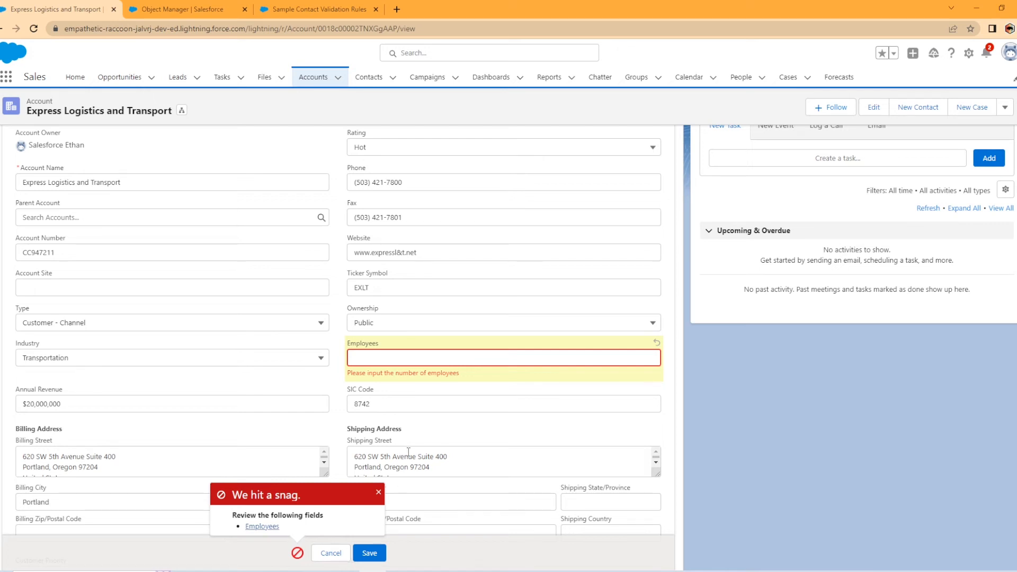
Set the account's Employees field to 54 and save the record
click(412, 357)
text(54)
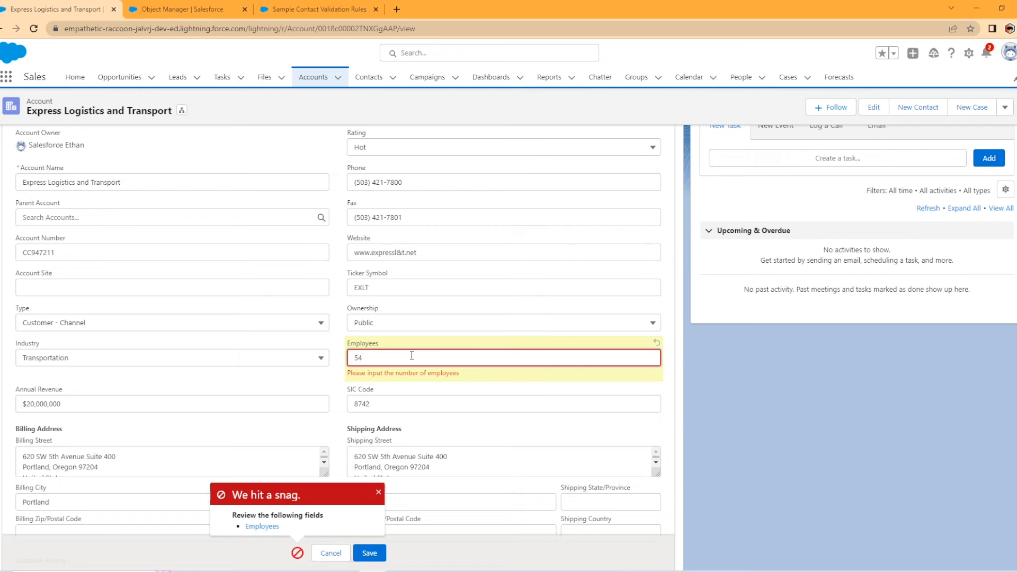
click(369, 552)
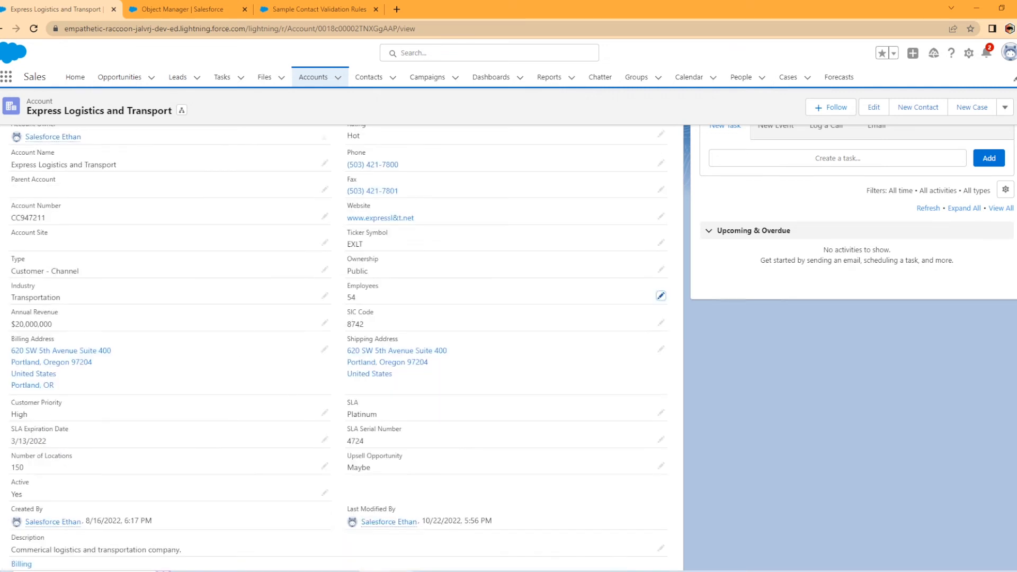
Set the account's Employees field to 0 and save the record to test the rule with a zero value
mouse_move(400, 571)
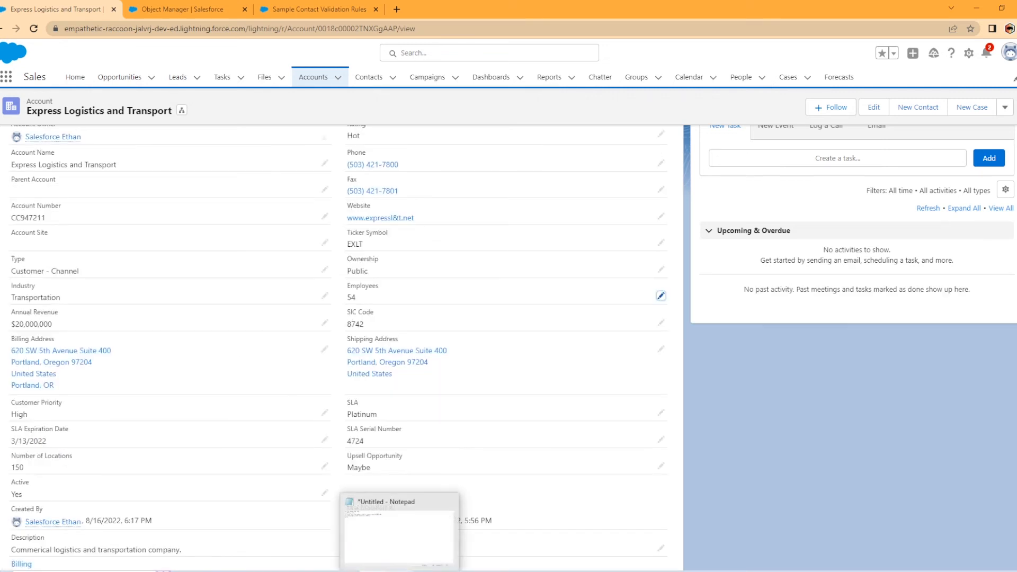
click(660, 296)
key(BackSpace)
key(BackSpace)
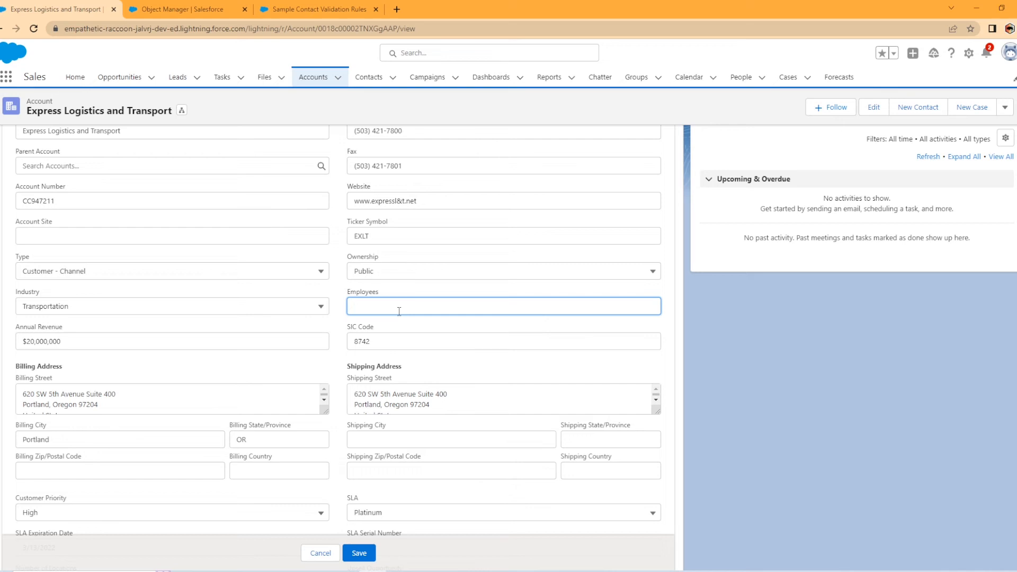
text(0)
click(359, 553)
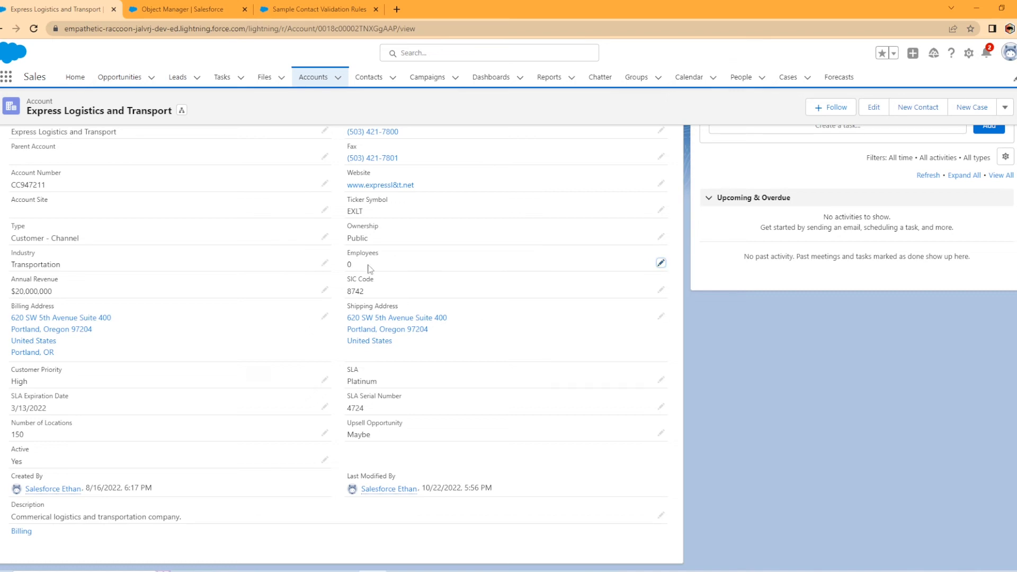
Reopen the Number_Of_Employees validation rule for editing and delete its whole error condition formula
click(201, 5)
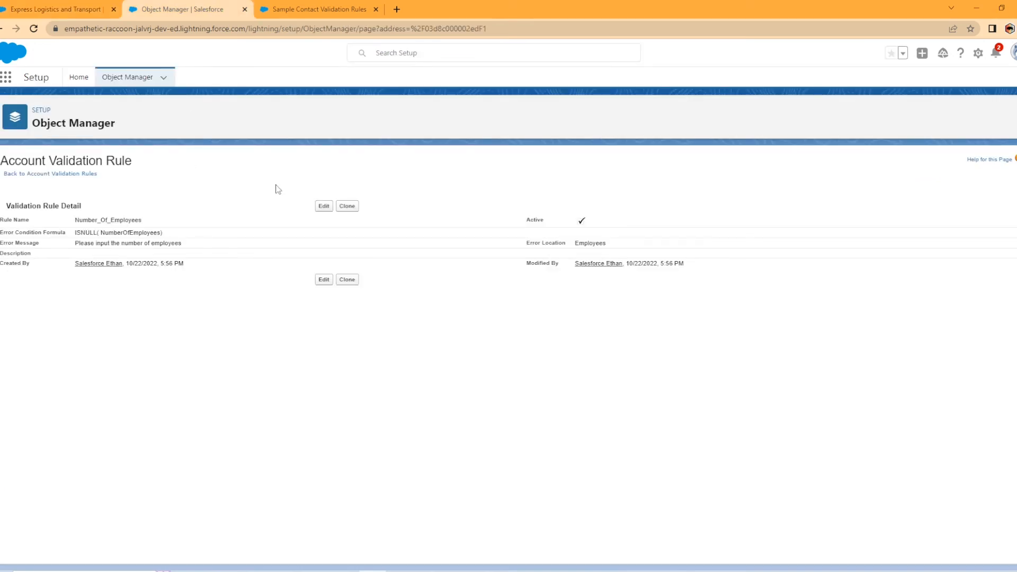
click(321, 208)
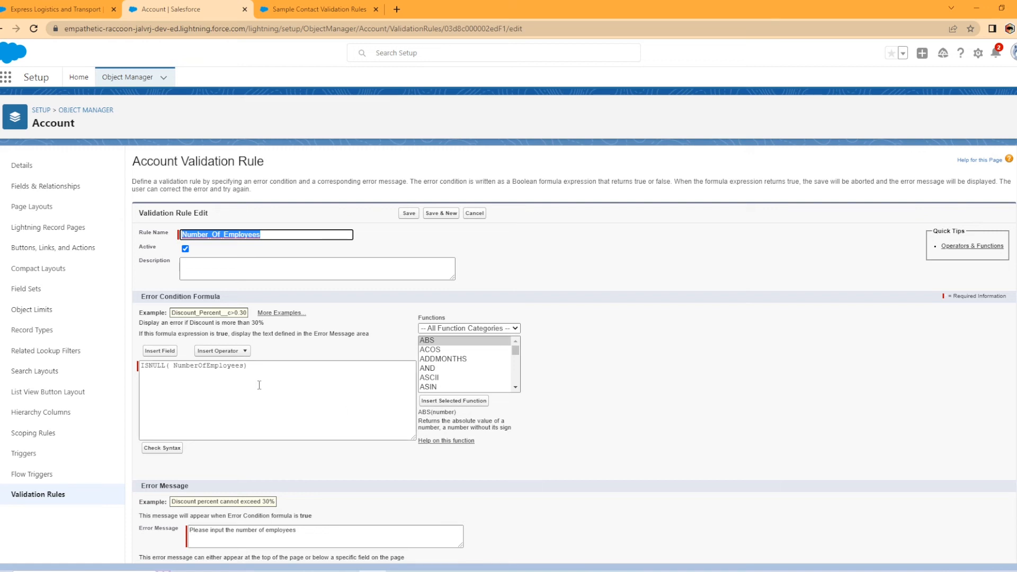
drag(258, 367, 139, 366)
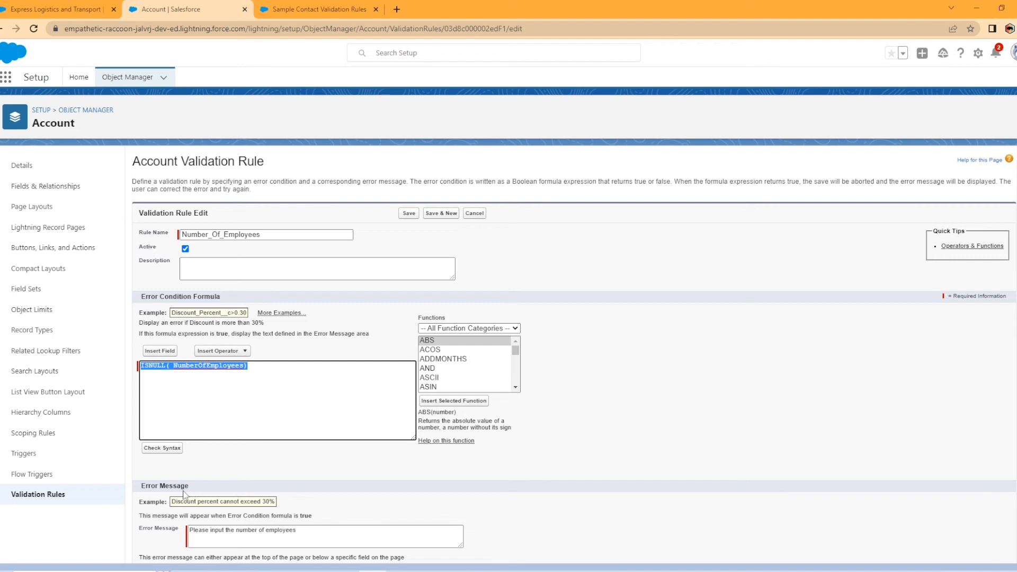
key(BackSpace)
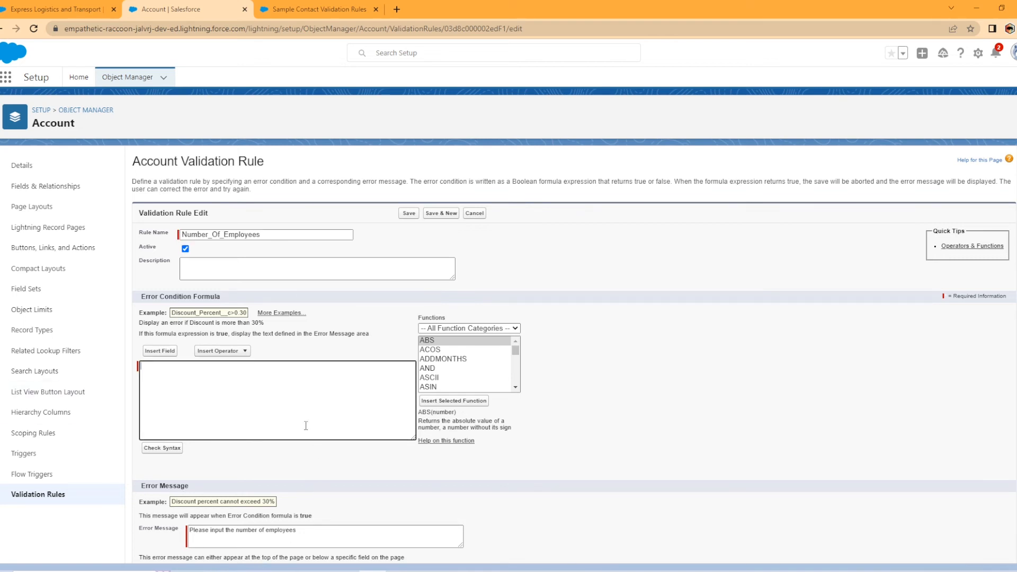
Filter the functions to the Logical category and insert the OR function into the empty error condition formula
click(448, 329)
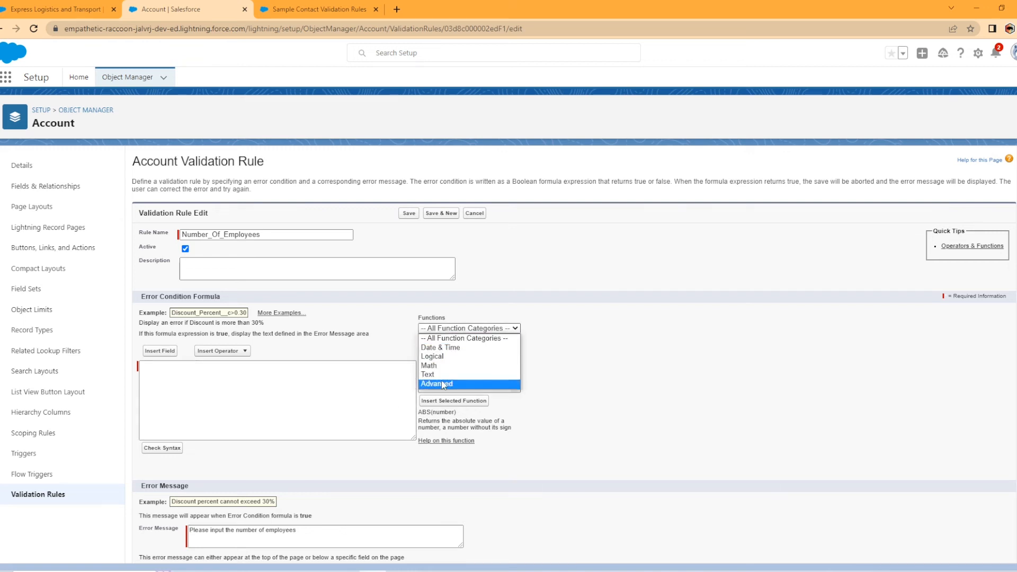
click(449, 360)
scroll(466, 377, down, 1)
scroll(466, 377, up, 1)
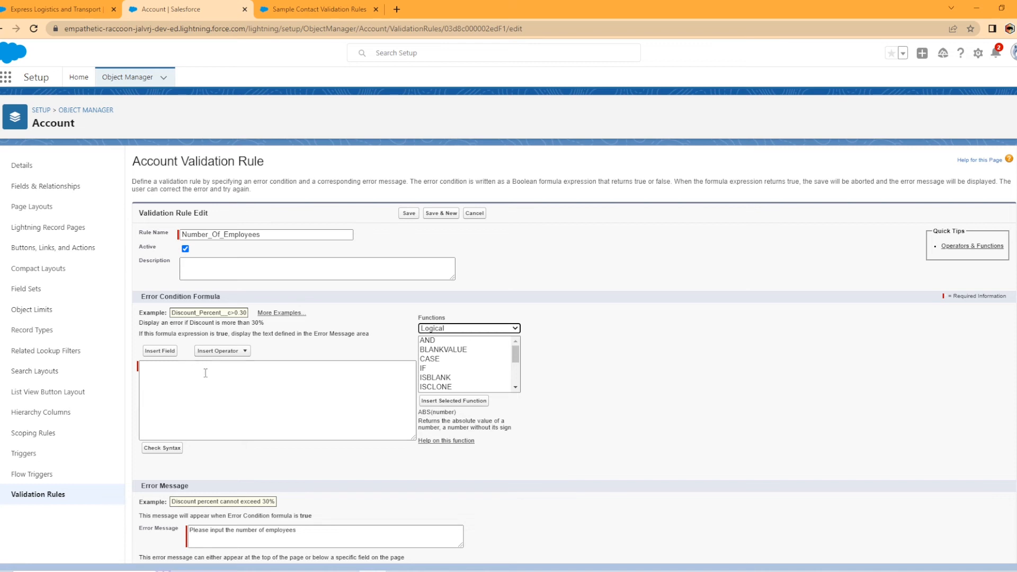
scroll(433, 377, down, 3)
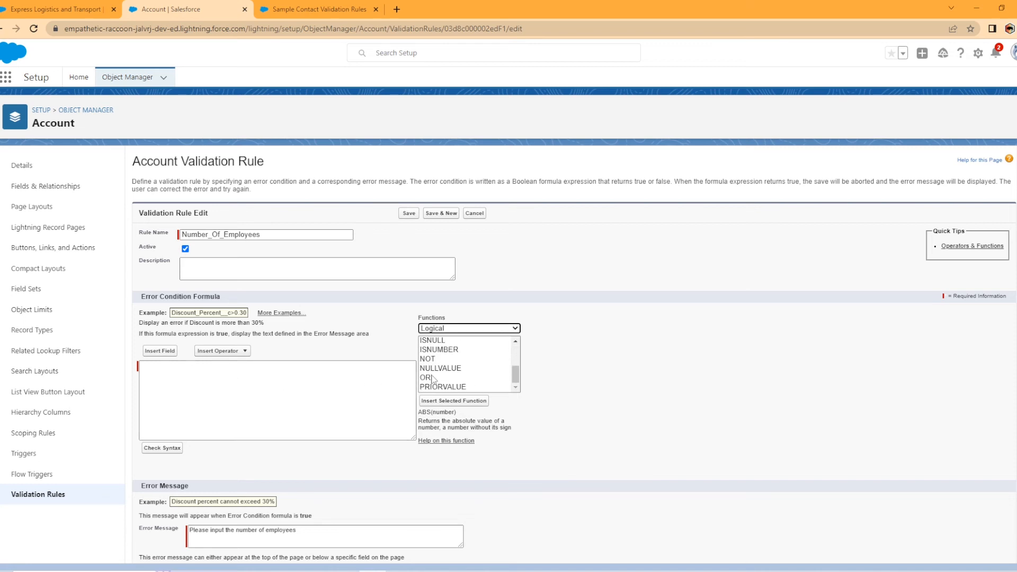
click(433, 377)
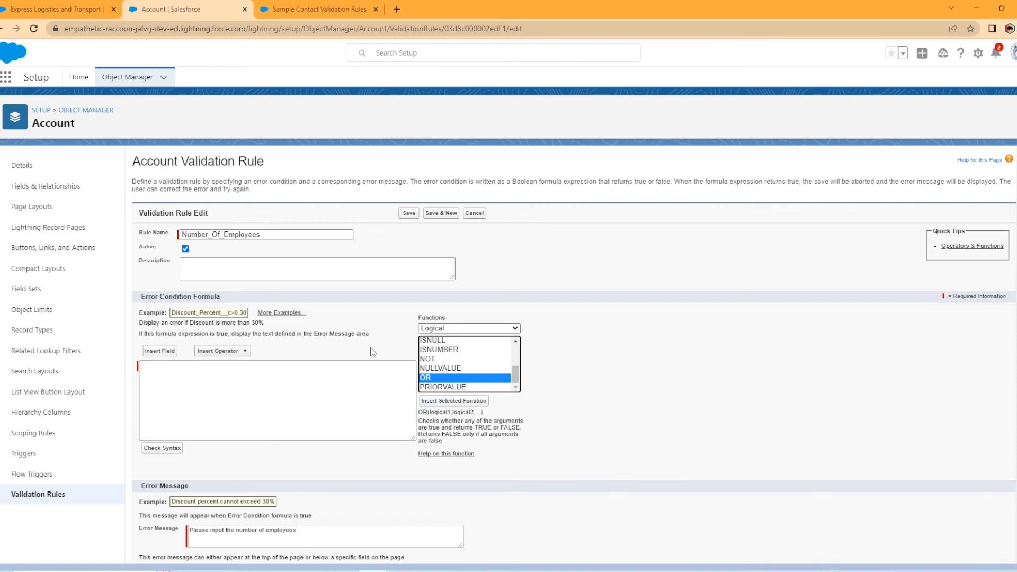
click(454, 401)
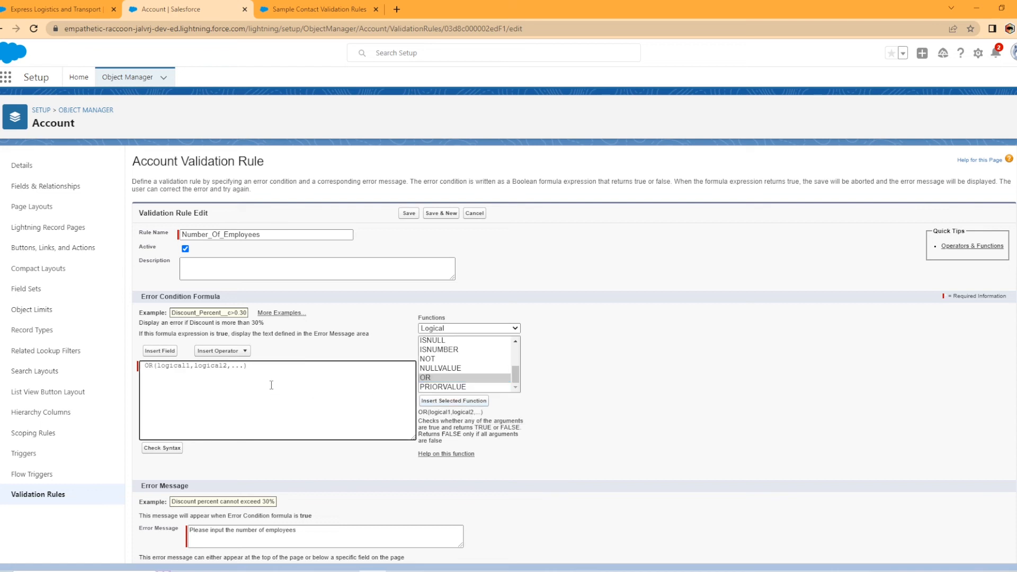
Replace the logical1 placeholder in the OR function with the condition NumberOfEmployees <= 0
double_click(175, 366)
click(160, 351)
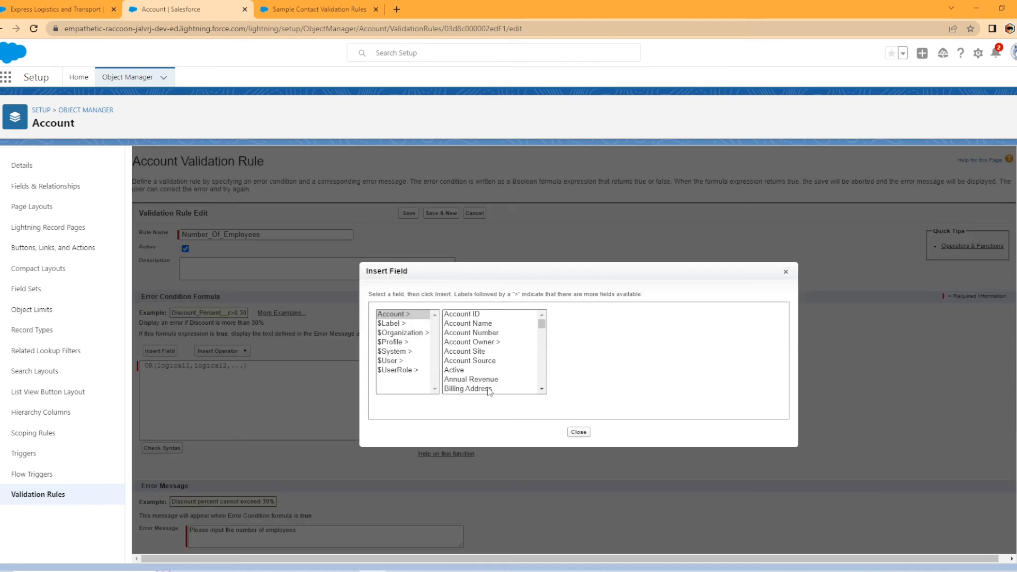
scroll(487, 374, down, 3)
click(470, 347)
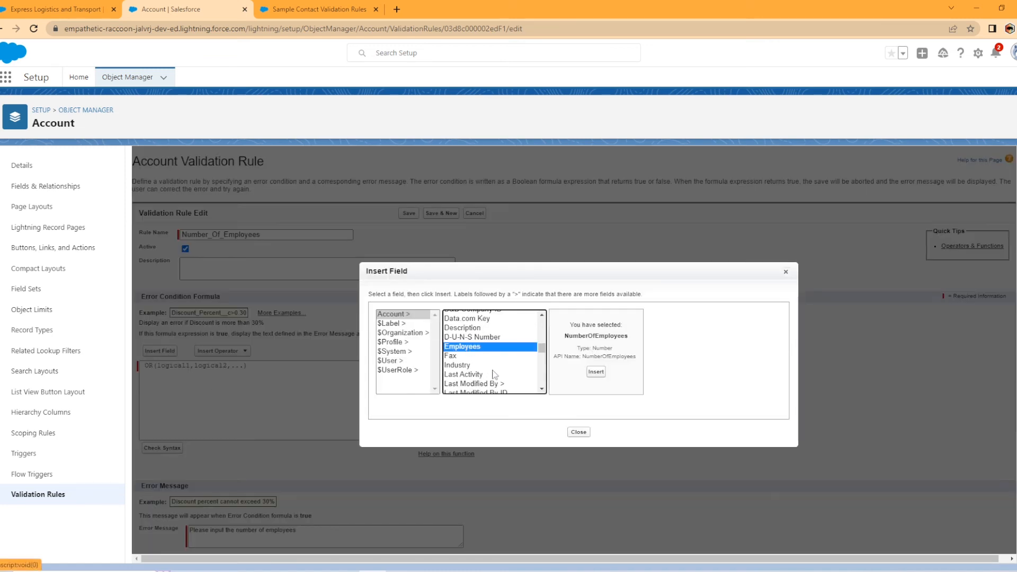
click(594, 372)
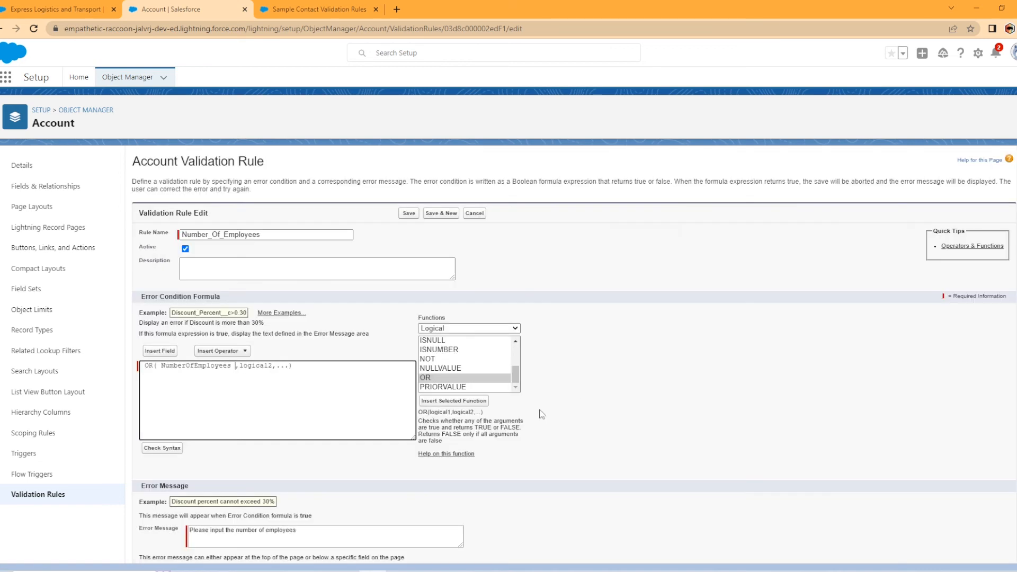
click(247, 352)
click(241, 493)
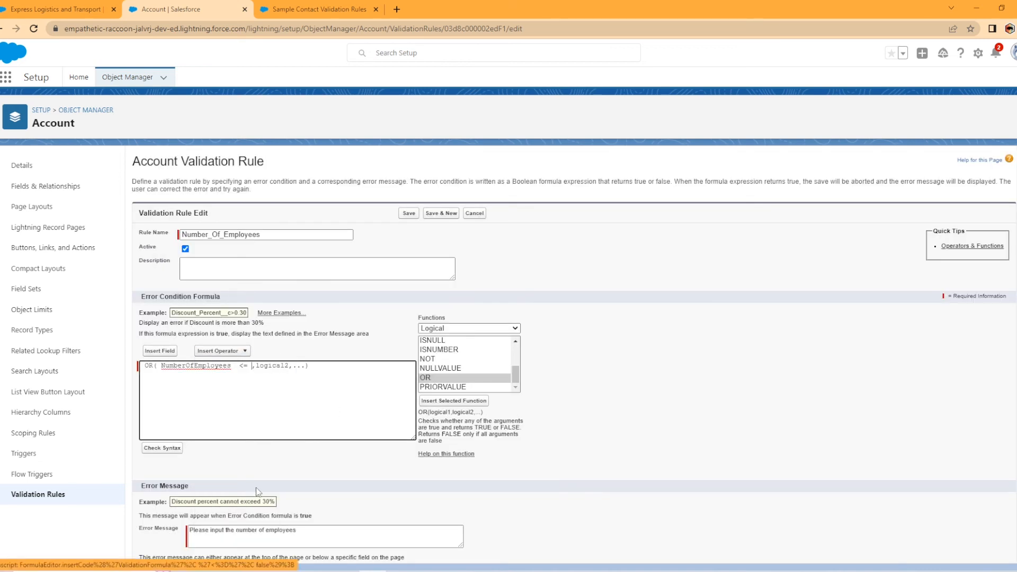
text(0)
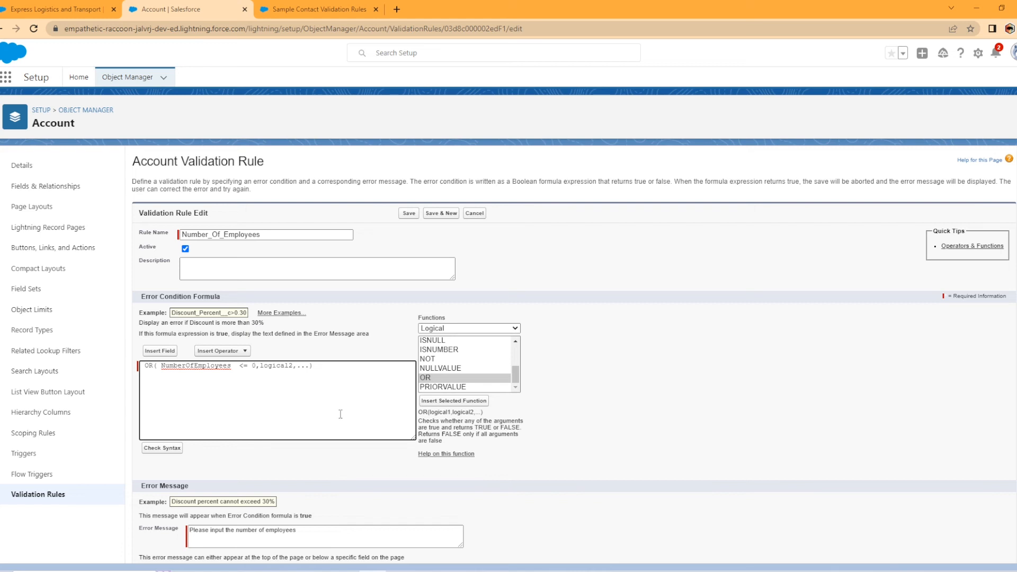
Replace the logical2 placeholder in the OR formula with the ISNULL function
double_click(271, 366)
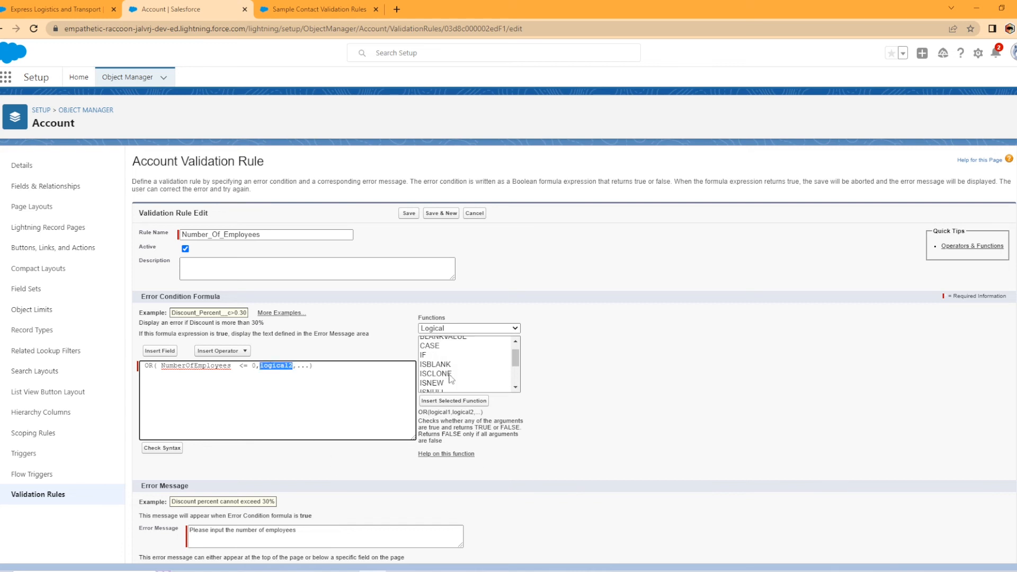
click(442, 341)
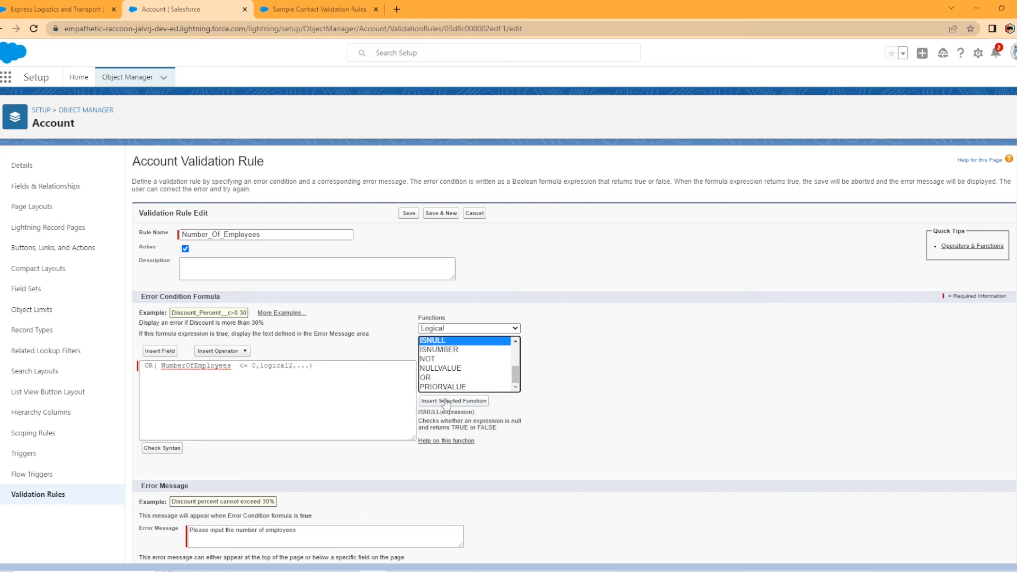
click(427, 405)
Copy the NumberOfEmployees field name from the first condition and use it as the ISNULL argument in place of the expression placeholder
double_click(188, 367)
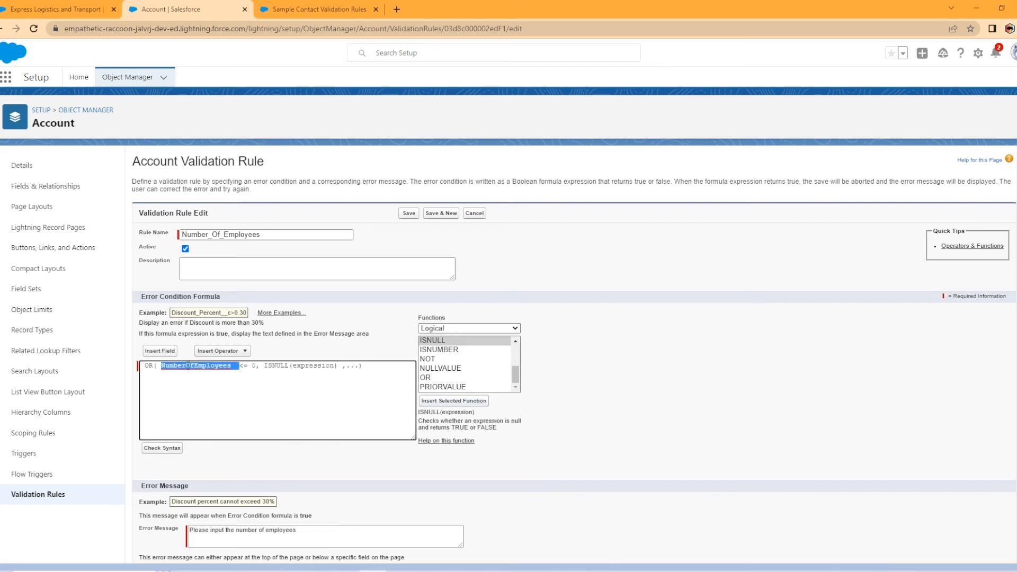
key(ctrl+c)
double_click(313, 366)
key(ctrl+v)
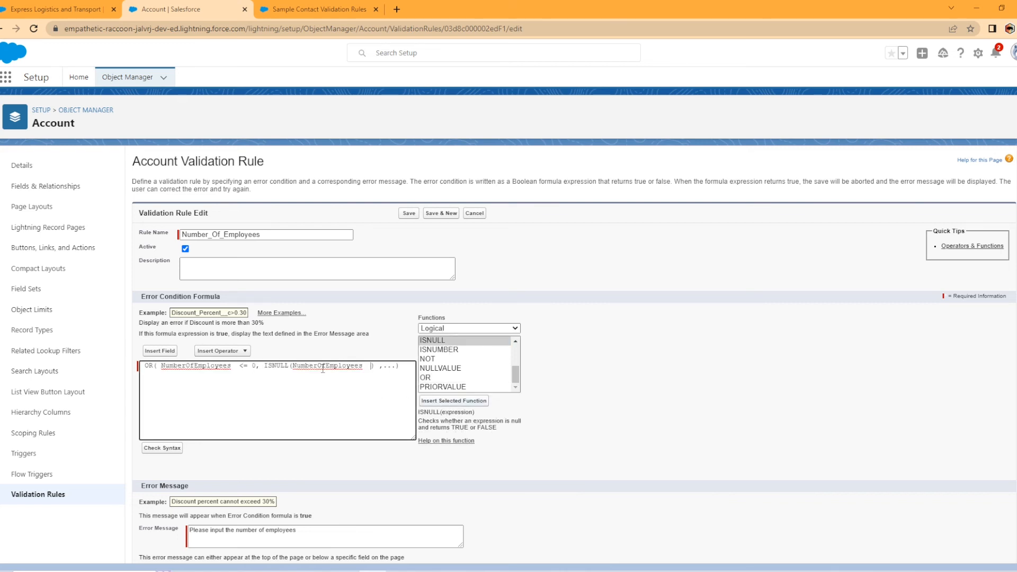
key(BackSpace)
Remove the leftover comma and dots before the OR function's closing parenthesis, check the syntax, and save the validation rule
click(394, 375)
key(Left)
key(Left)
key(BackSpace)
key(BackSpace)
key(BackSpace)
click(168, 449)
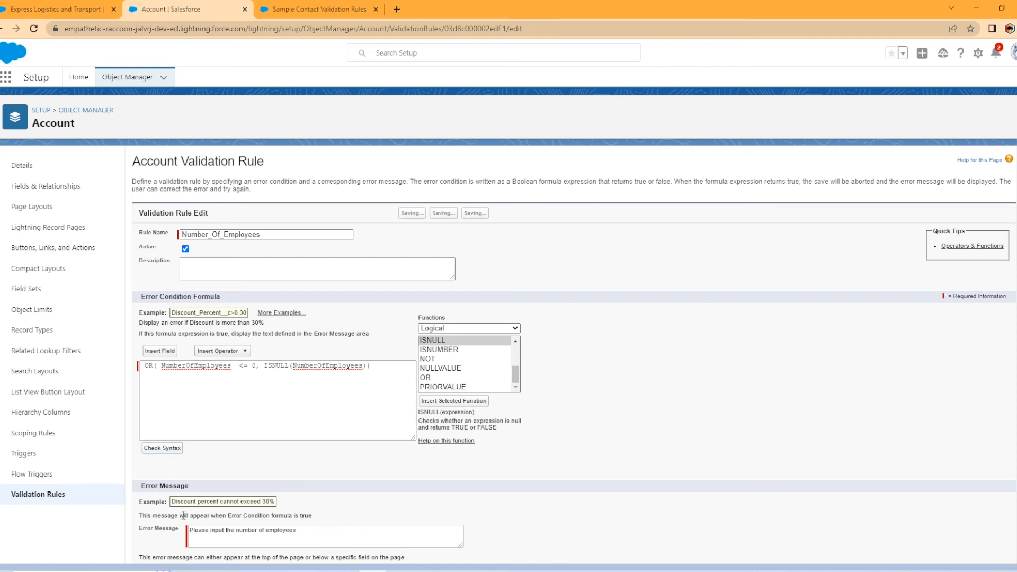
click(414, 214)
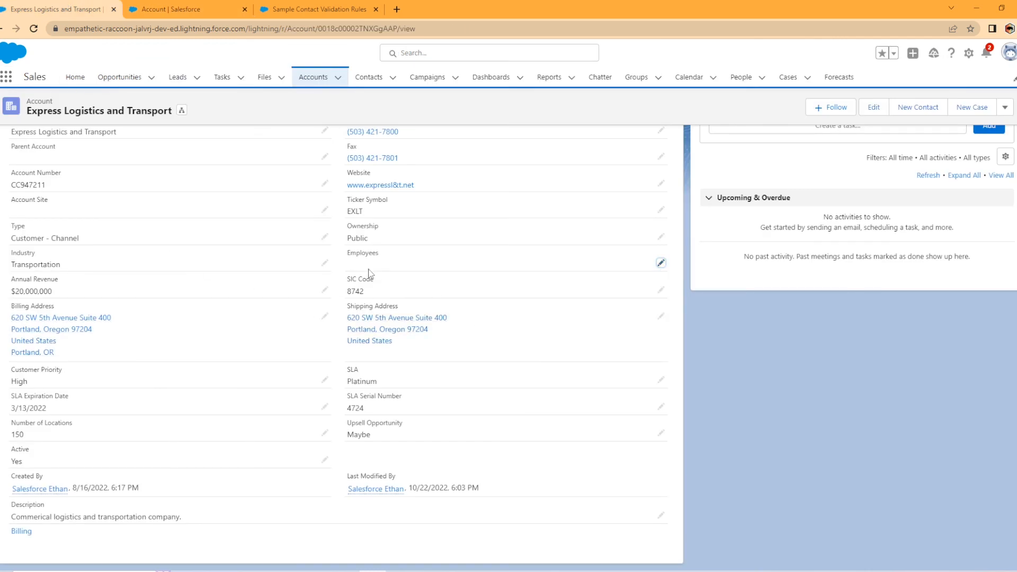
Test the rule on the Express Logistics and Transport account by saving it with Employees blank and again with Employees set to 0
click(661, 263)
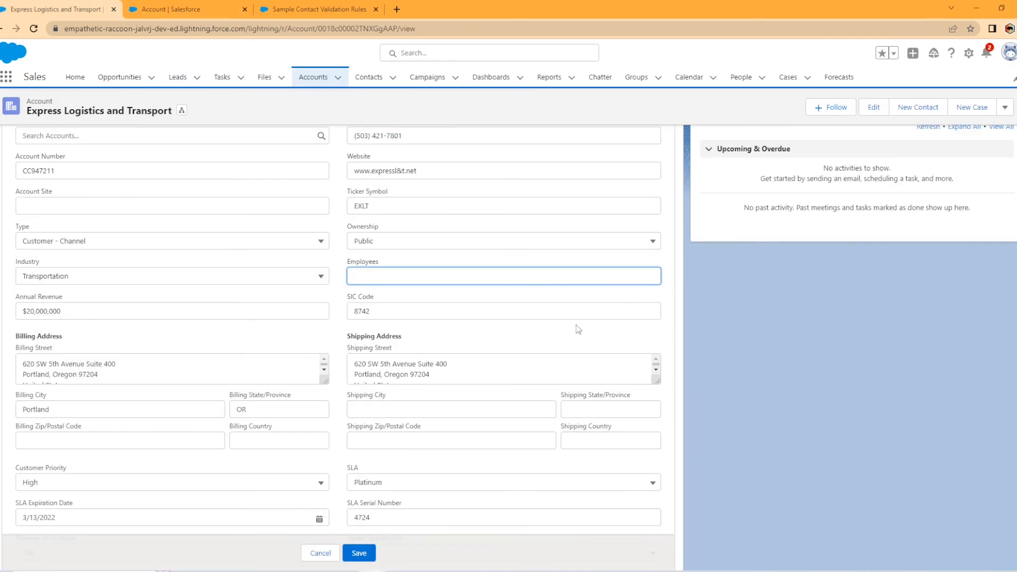
click(360, 554)
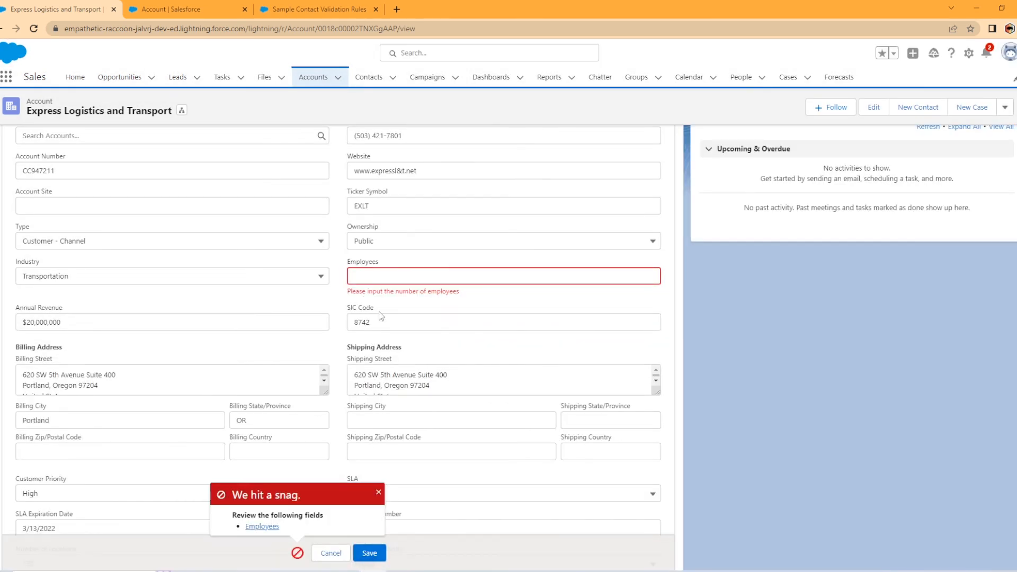
click(377, 279)
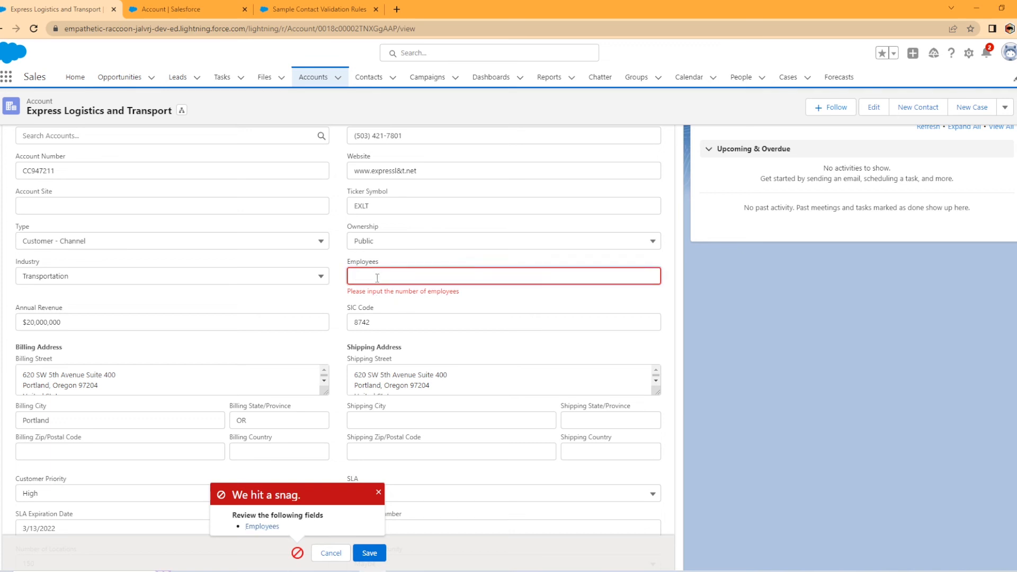
text(0)
click(380, 555)
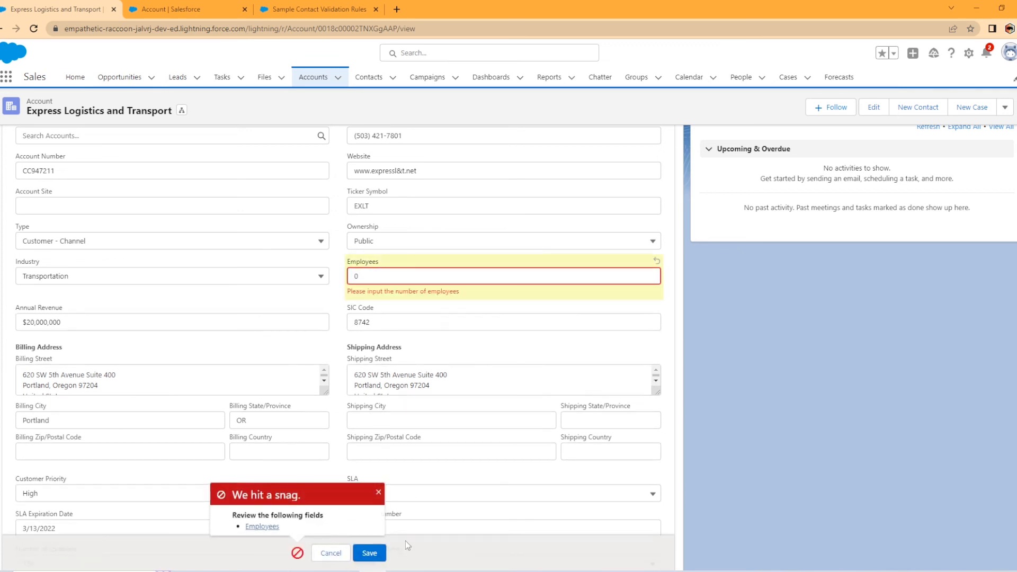
Set the account's Employees field to 1 and save the record
click(388, 279)
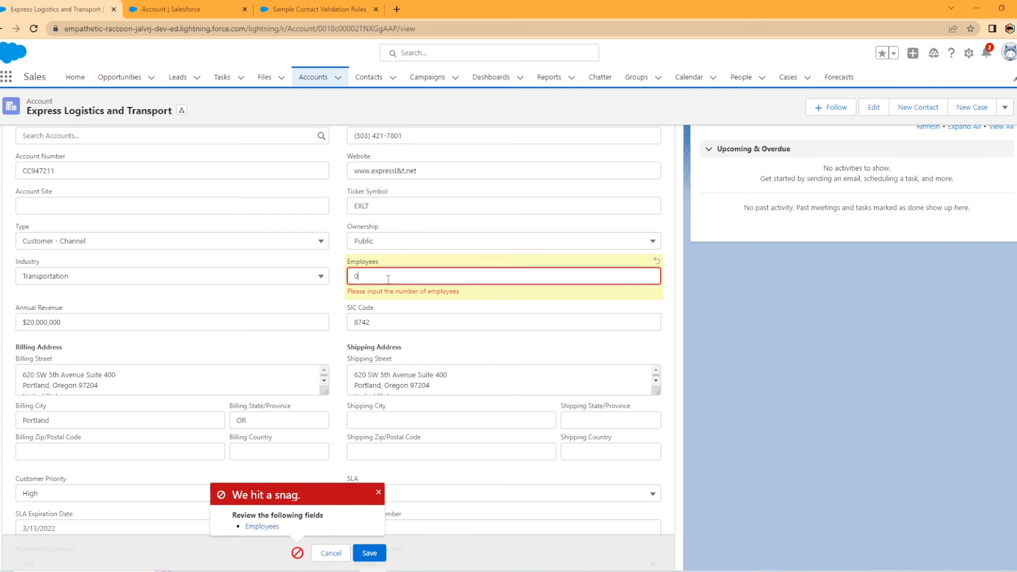
key(BackSpace)
text(1)
click(375, 559)
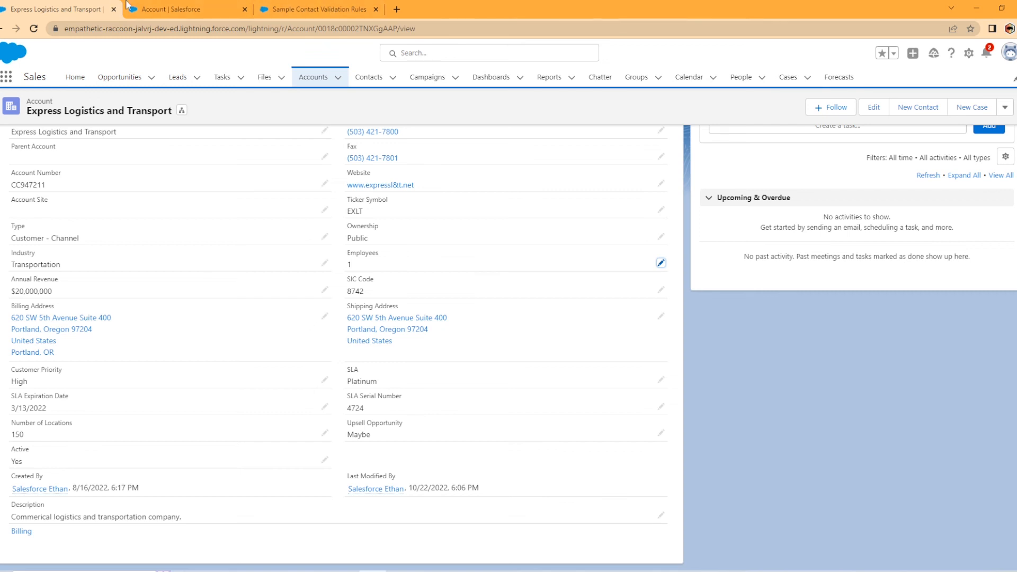
Reopen the Number_Of_Employees validation rule for editing to review its error condition formula, and save it
click(175, 9)
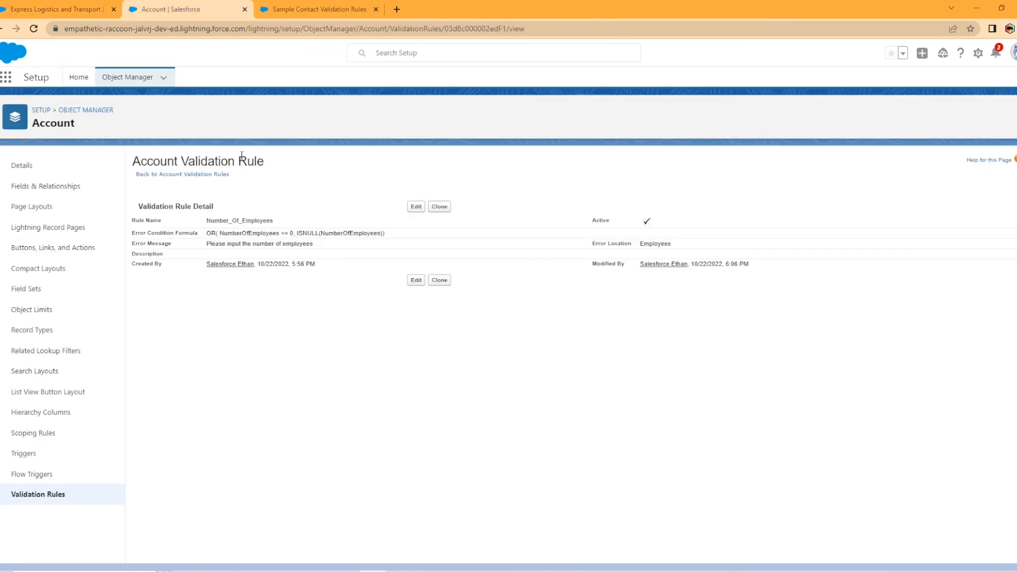
click(416, 206)
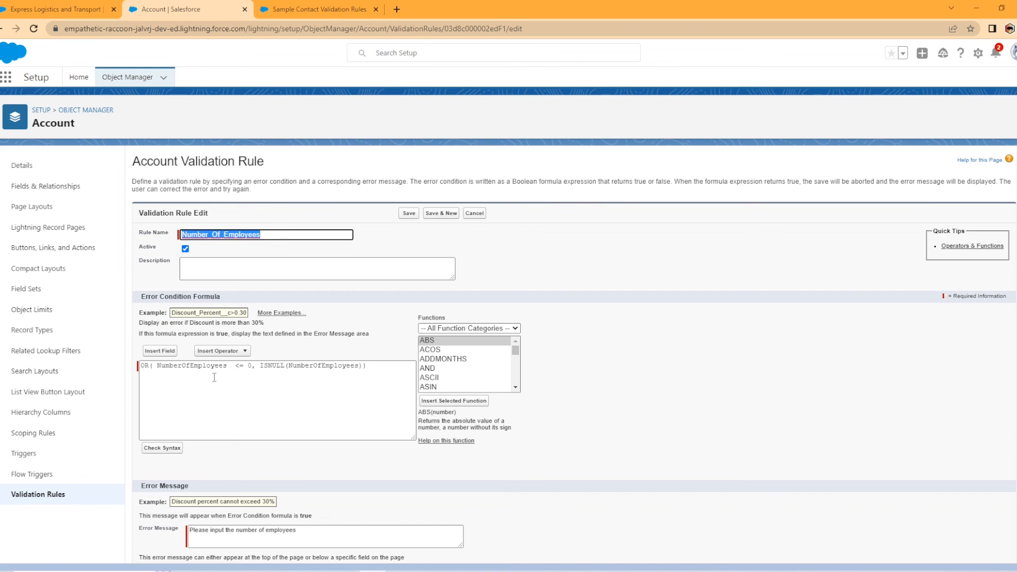
click(408, 213)
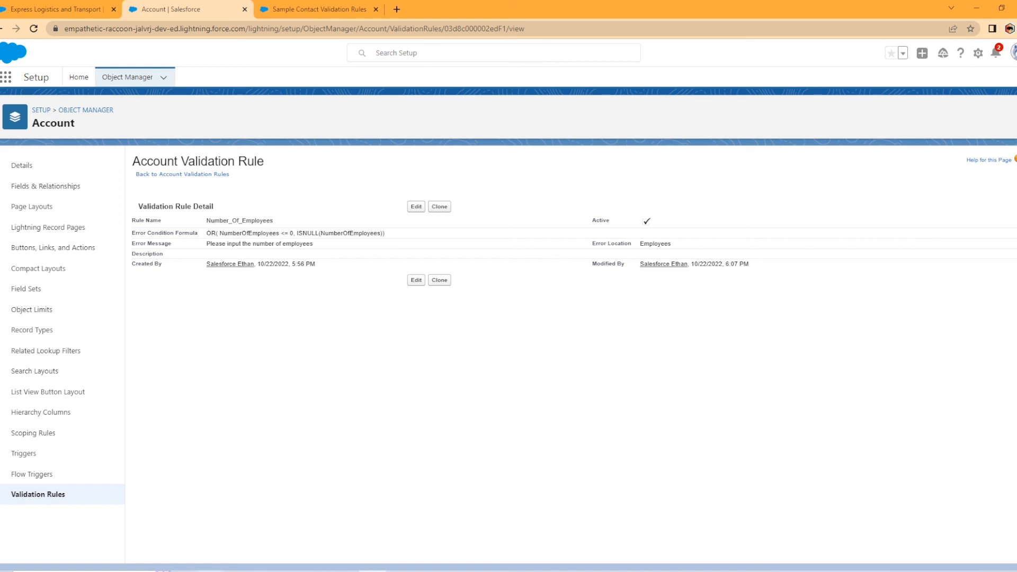
click(68, 9)
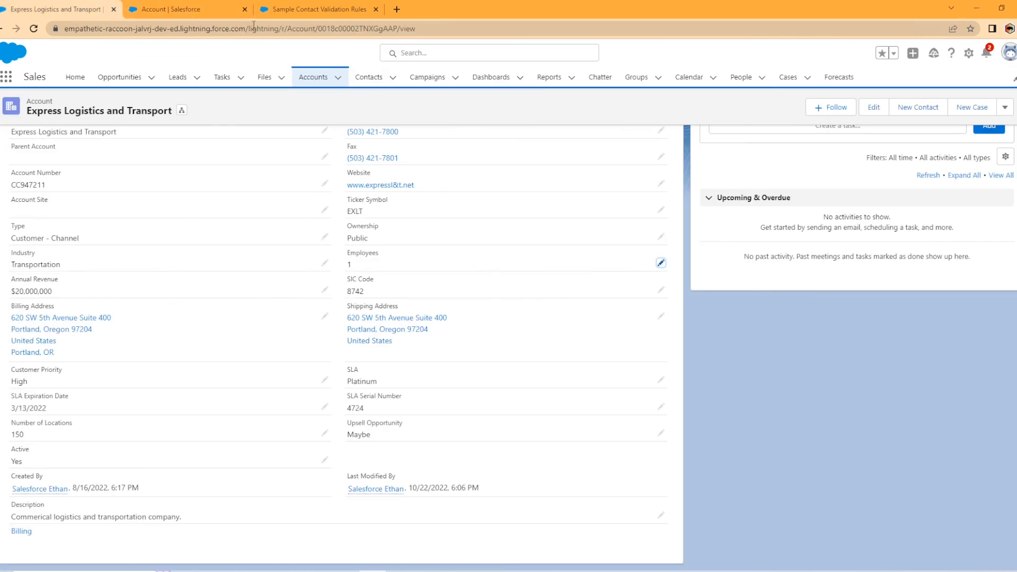
click(203, 9)
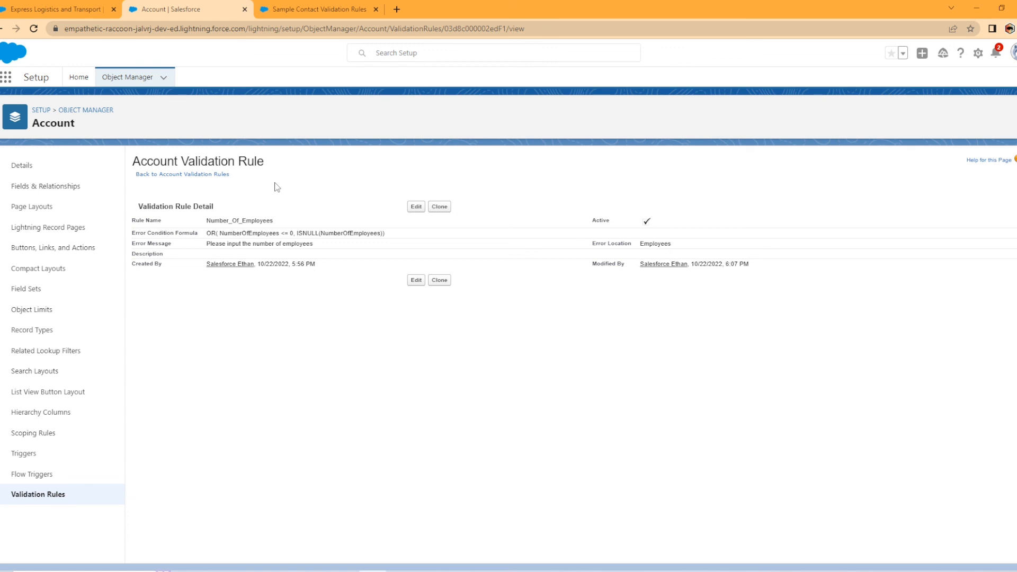
Open the Number_Of_Employees rule for editing, filter the functions to the Advanced category, and view the REGEX function's description
click(416, 207)
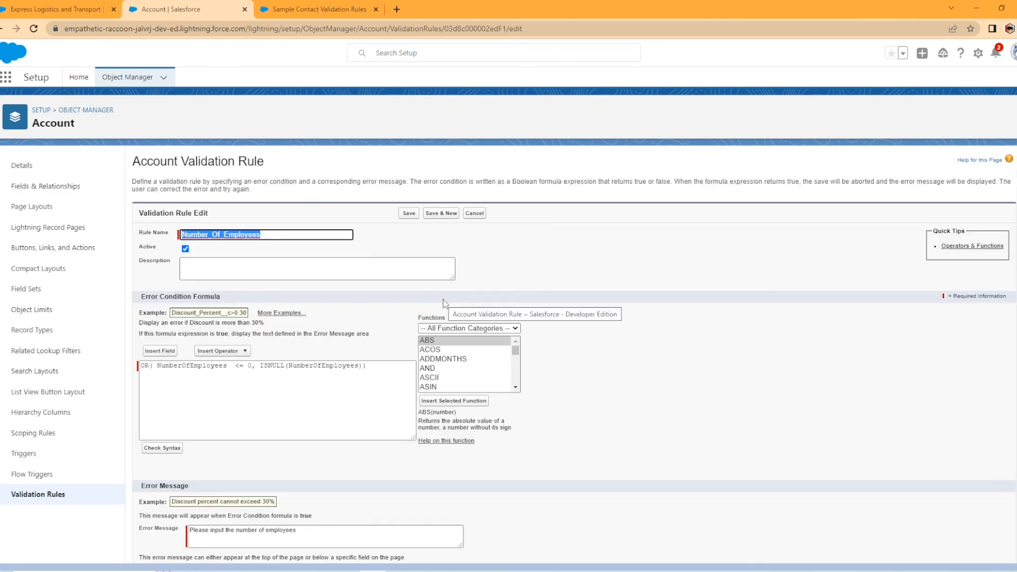
click(451, 329)
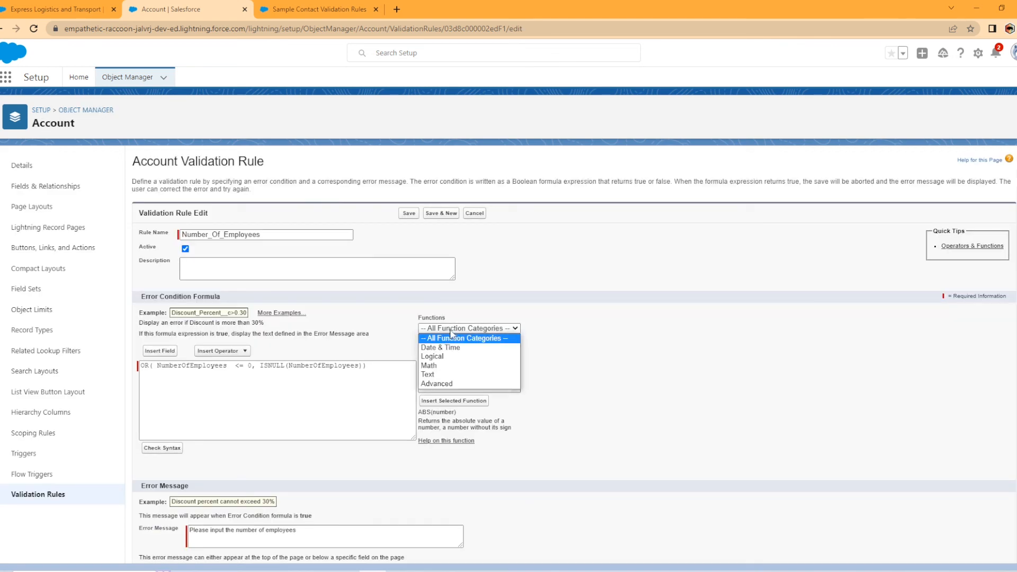
click(443, 383)
click(444, 360)
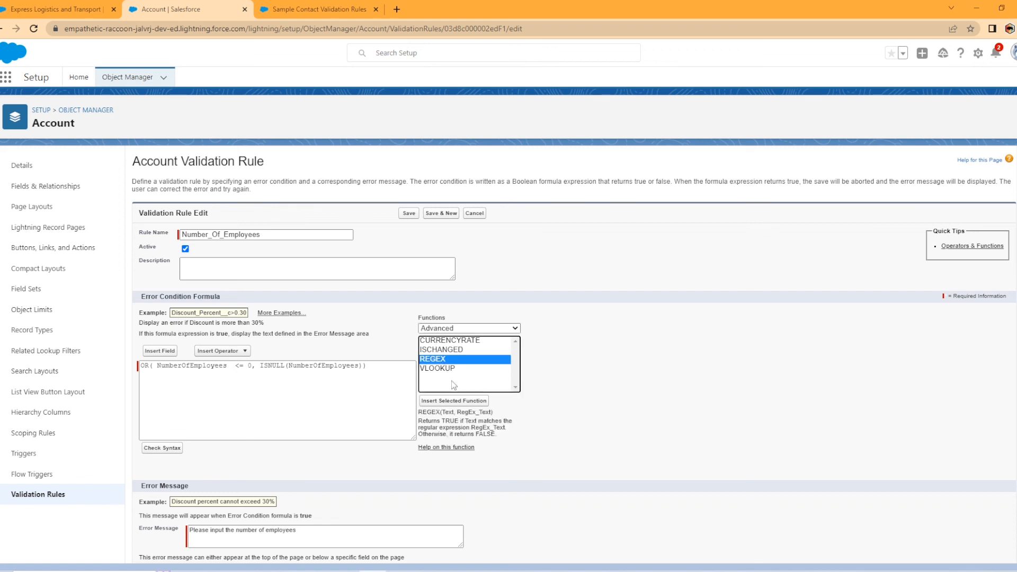